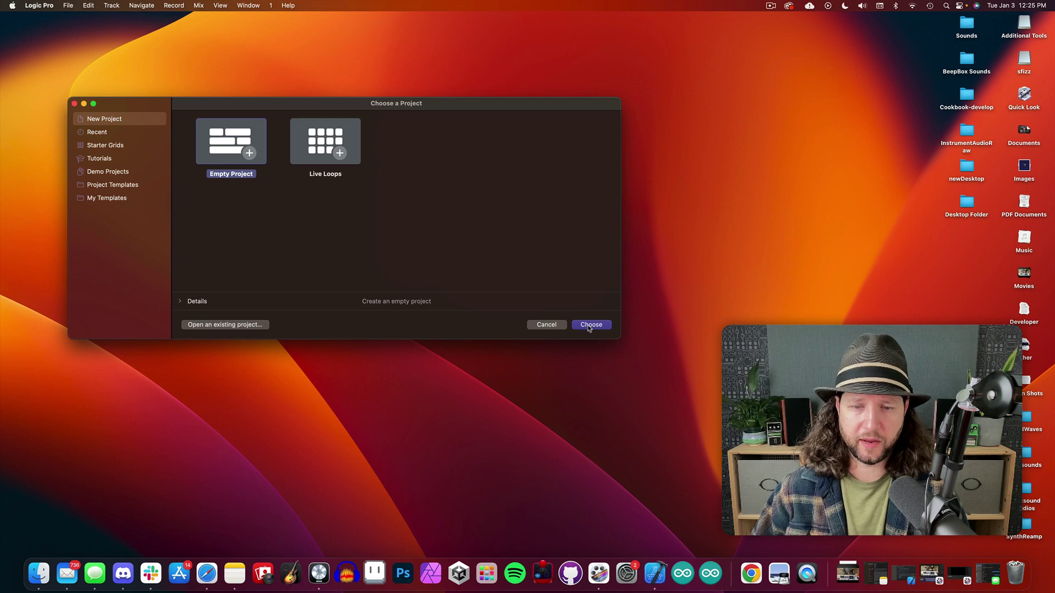
- Create a new project with one Classic Electric Piano instrument track and narrow its window
left_click(586, 326)
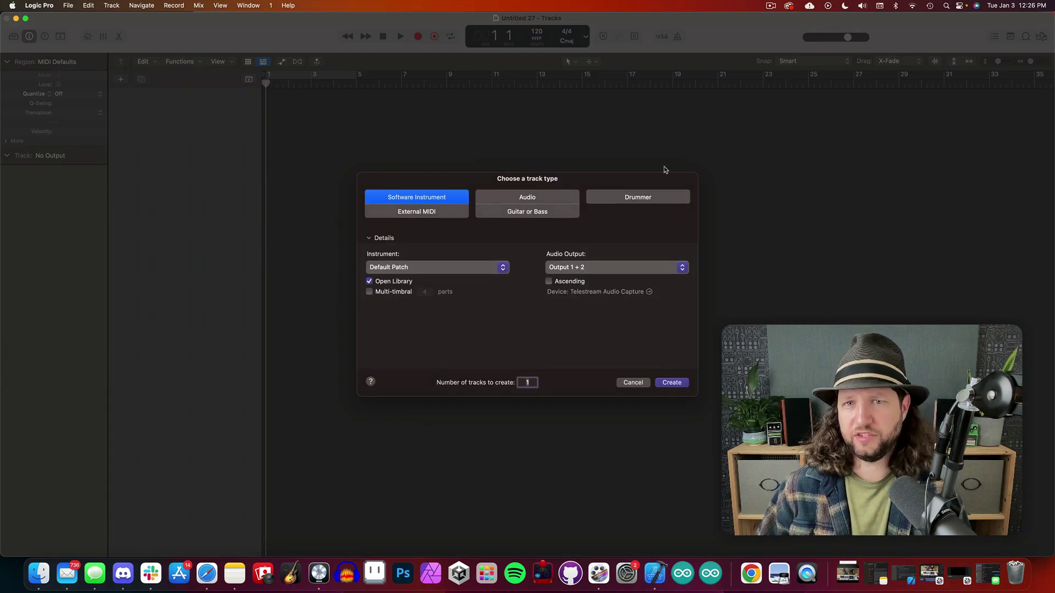
left_click(671, 383)
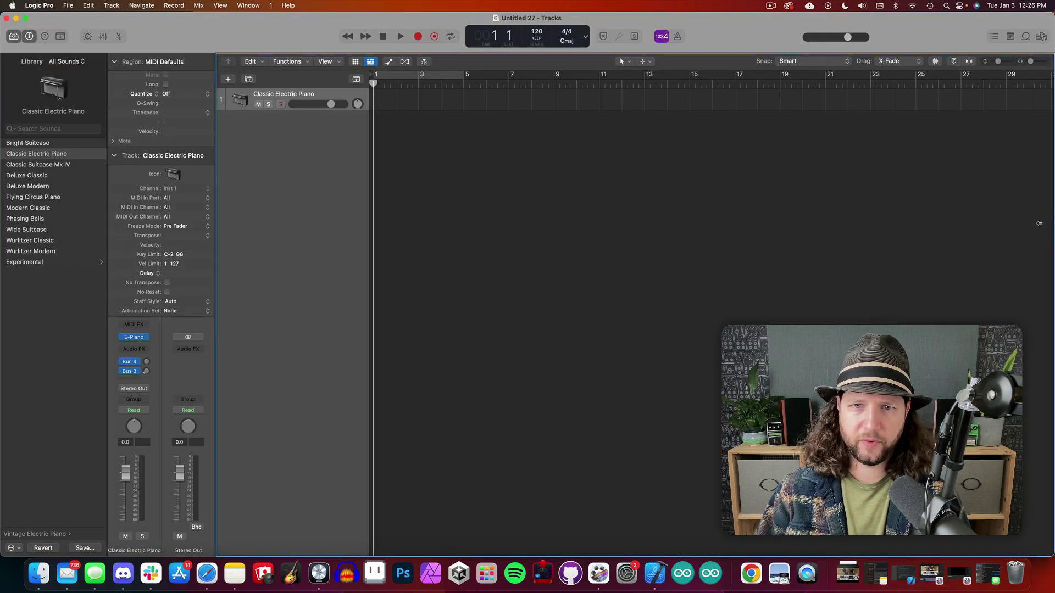
left_click_drag(1054, 200, 928, 200)
left_click(114, 156)
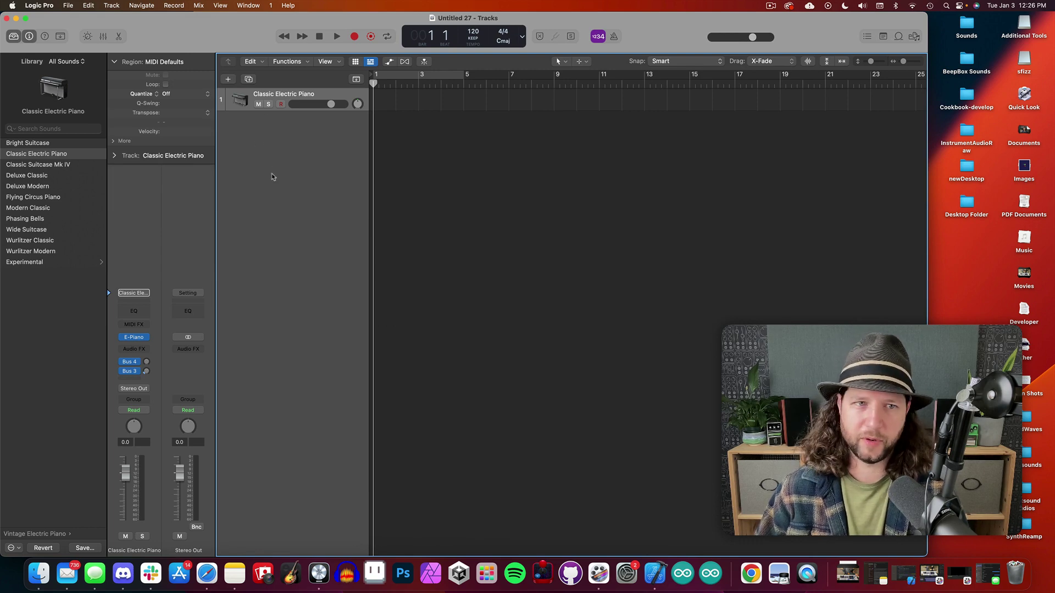
- Drag AKWF_saw_0001.wav from Downloads into the track list to create a Sampler track
key("super+Tab")
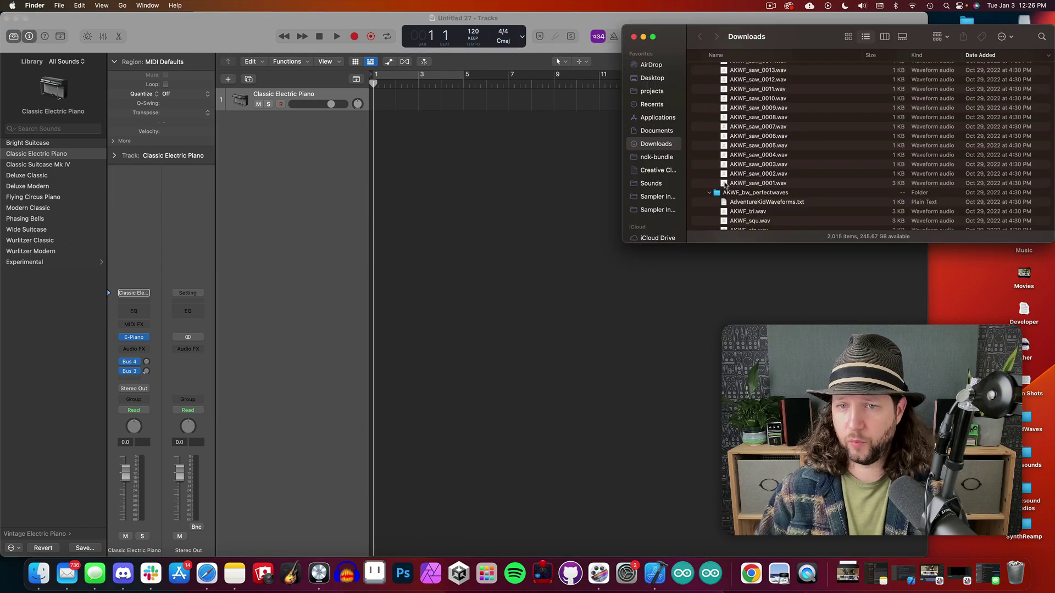
left_click_drag(723, 185, 278, 204)
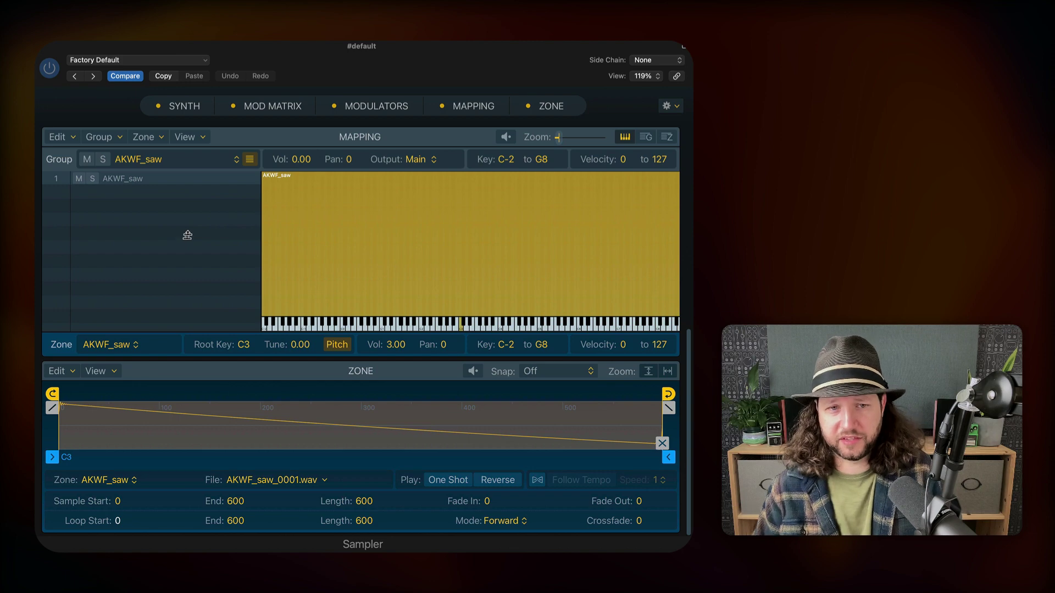
- Duplicate the AKWF_saw group as AKWF_saw 2 and pan the groups -50 and 50
left_click(177, 226)
left_click(154, 193)
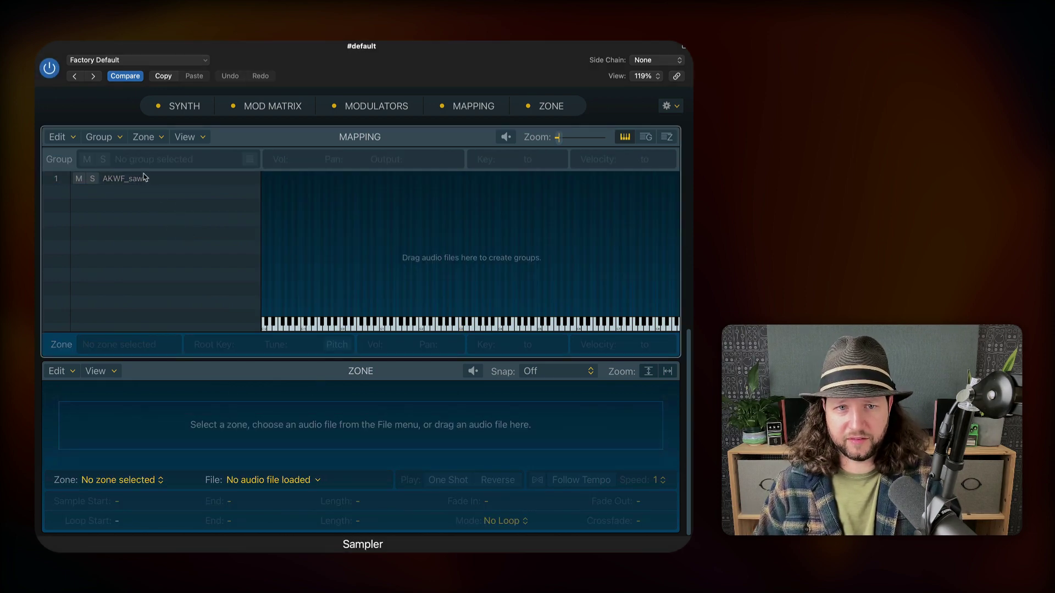
left_click(143, 181)
key("super+d")
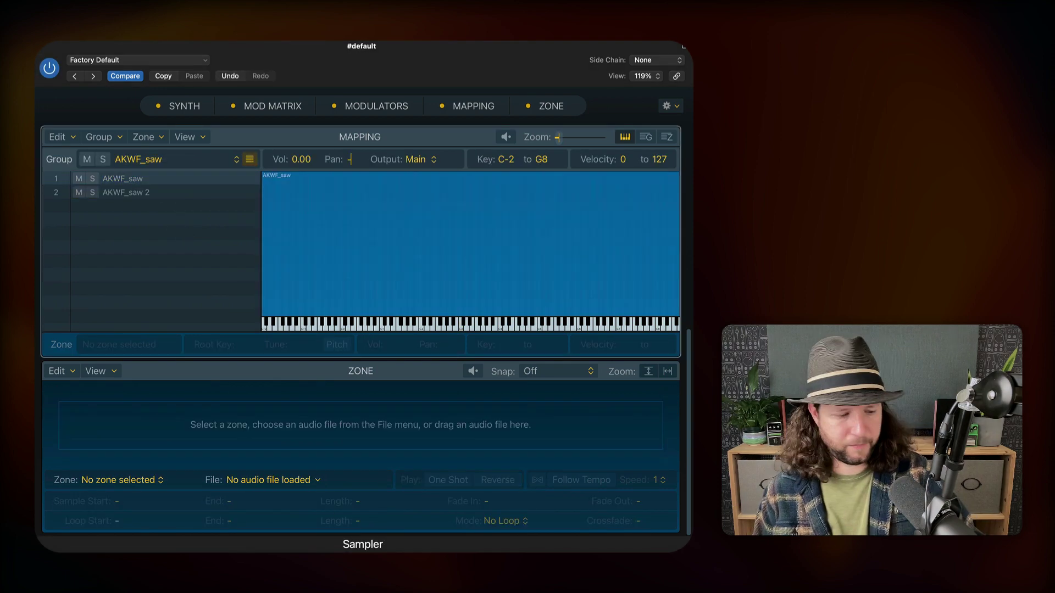
double_click(349, 159)
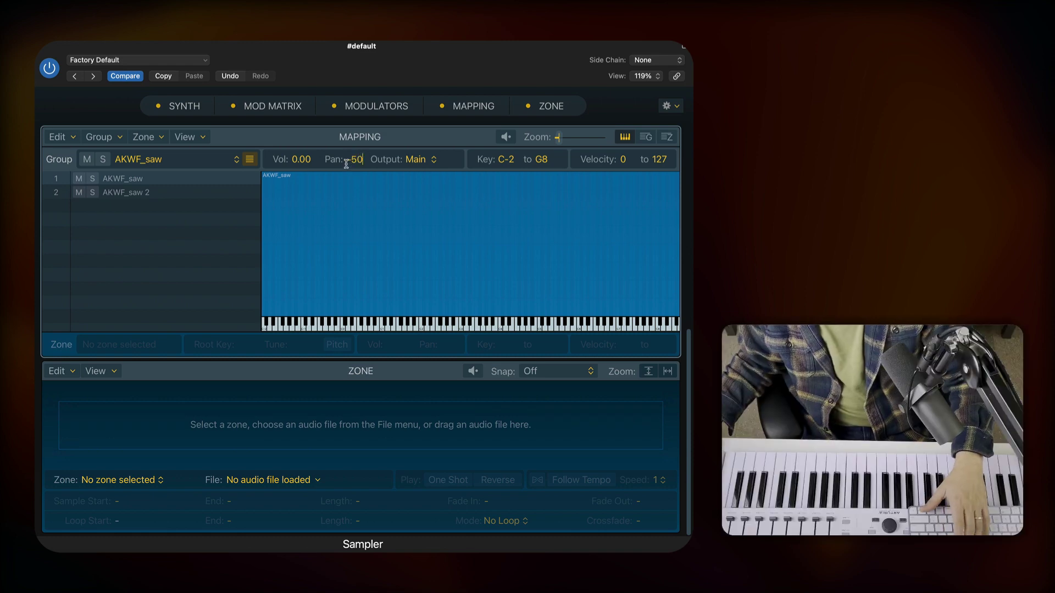
type("0")
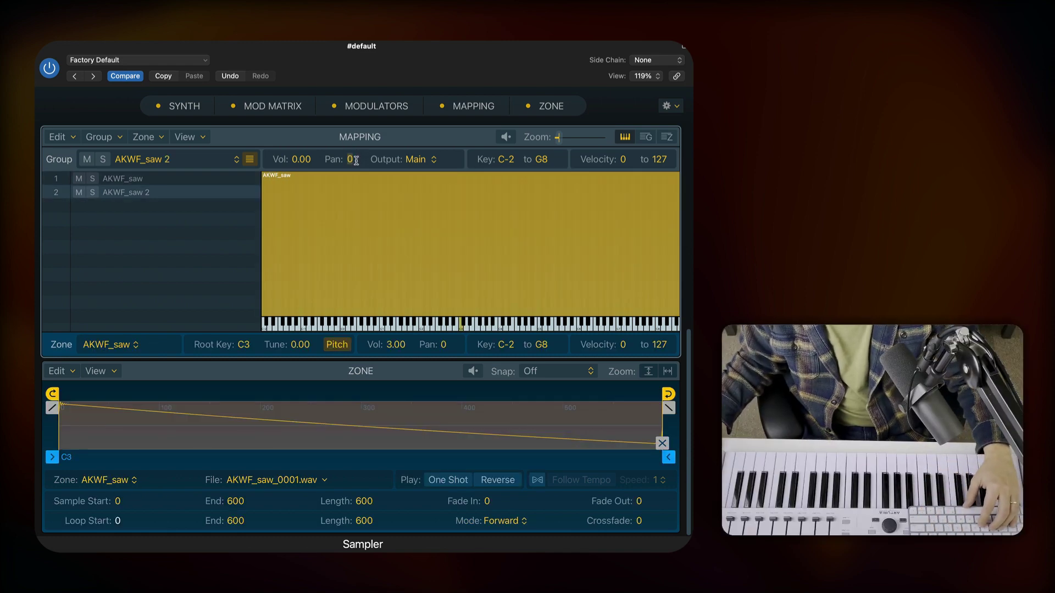
key("Up")
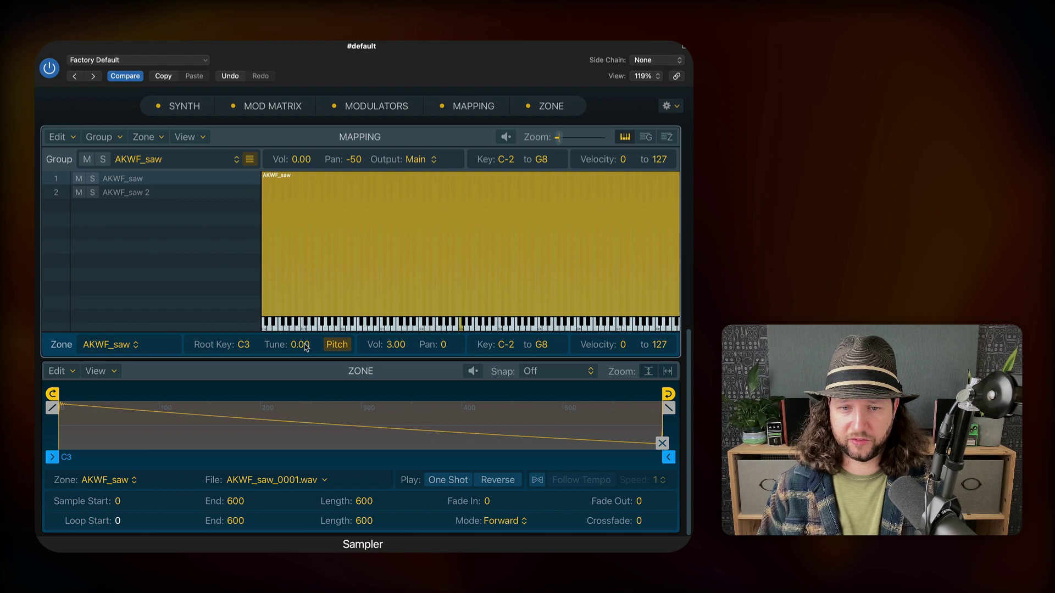
- Tune the zones slightly apart (0.05) and select both saw groups
double_click(309, 345)
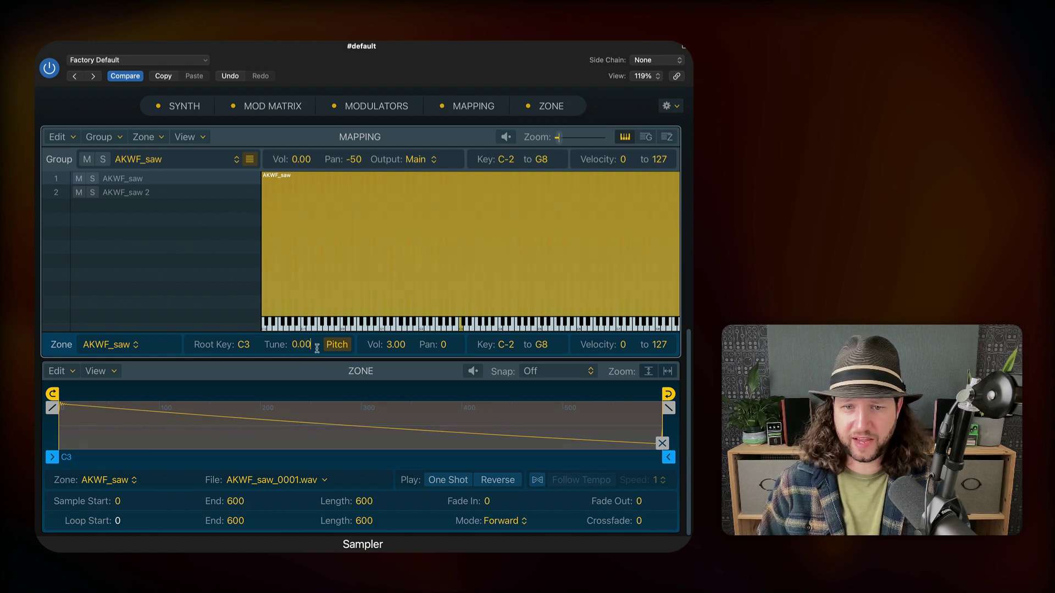
key("BackSpace")
key("BackSpace")
key("BackSpace")
key("BackSpace")
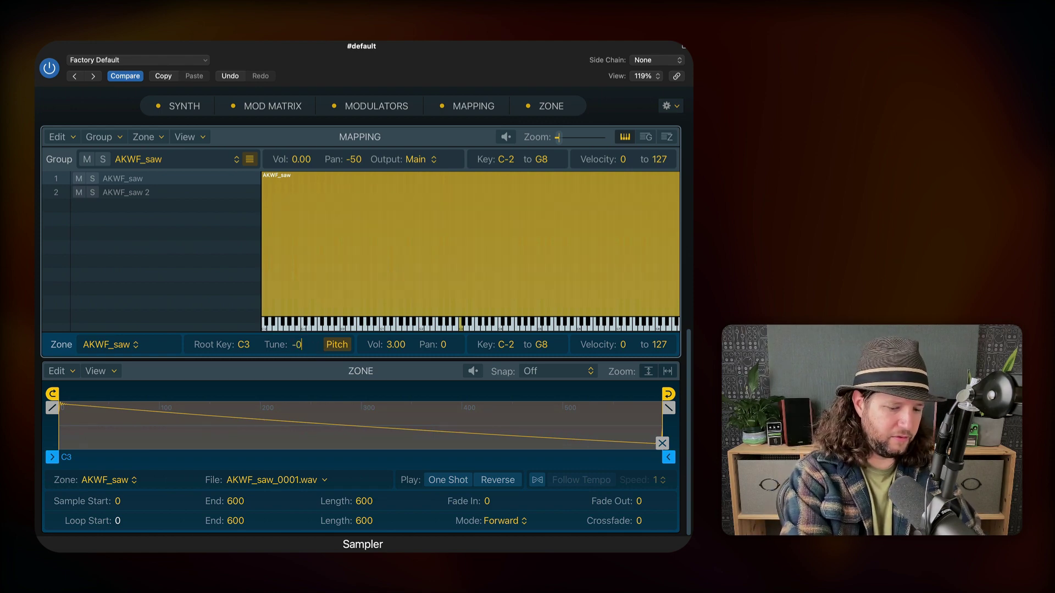
type("-0.05")
key("Down")
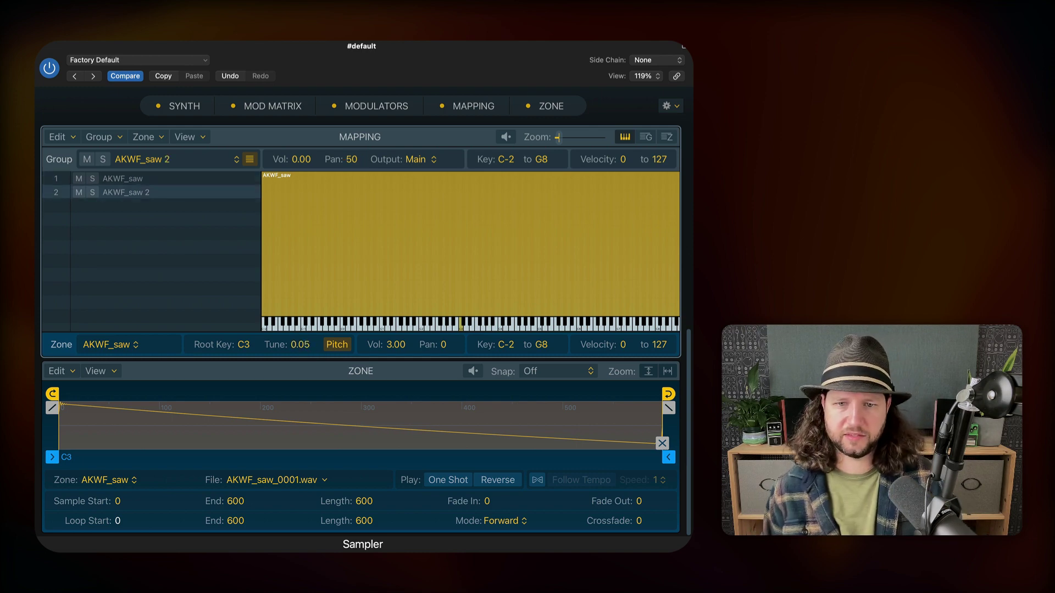
key("shift+Up")
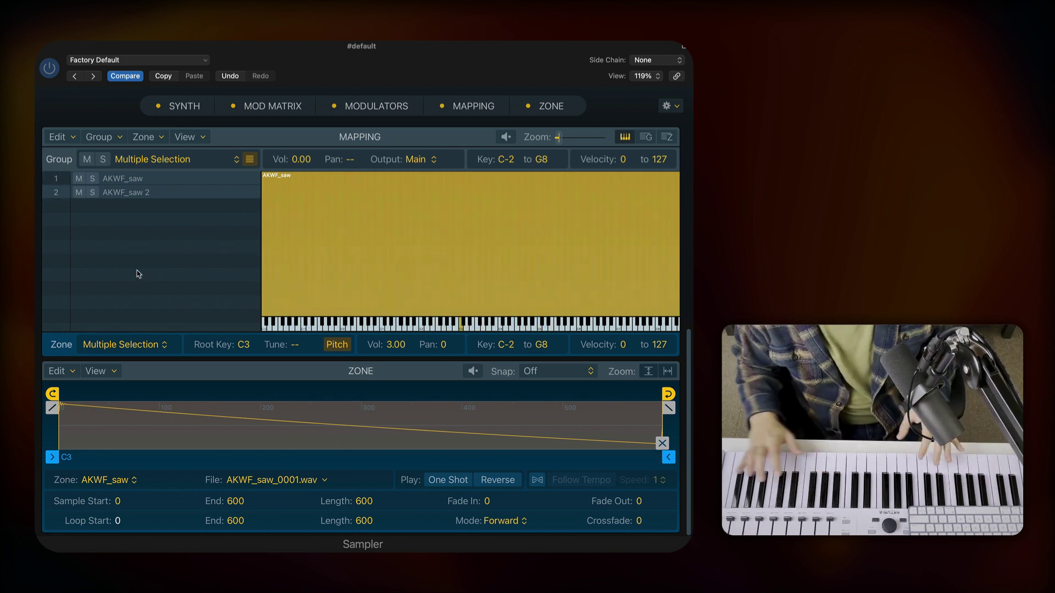
- Shape ENV 1 AMP to a 1423 ms attack, no decay, 100% sustain and 1575 ms release
scroll(140, 269, "up", 8)
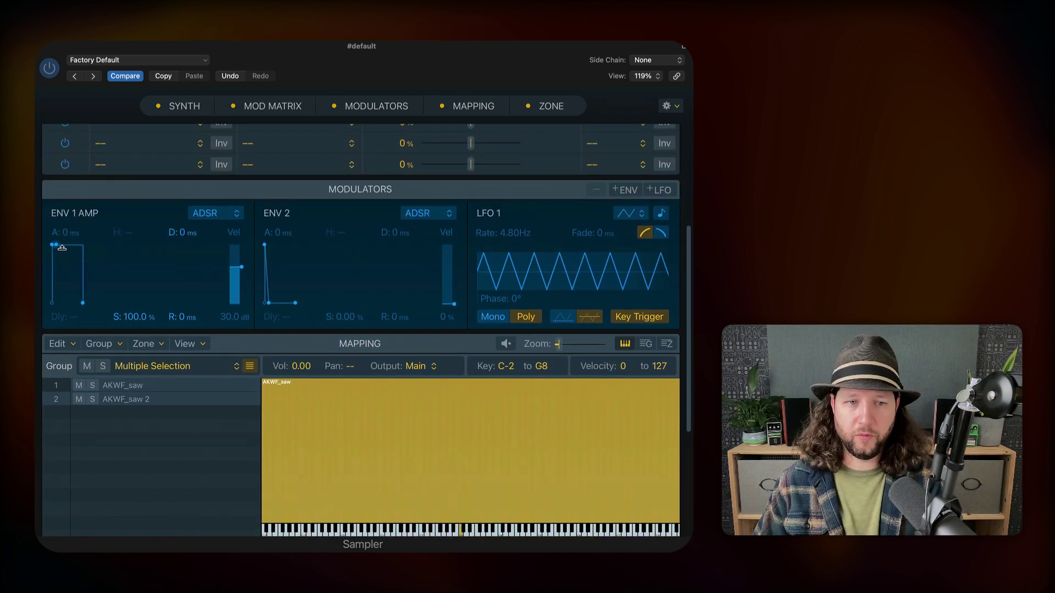
left_click_drag(55, 247, 92, 265)
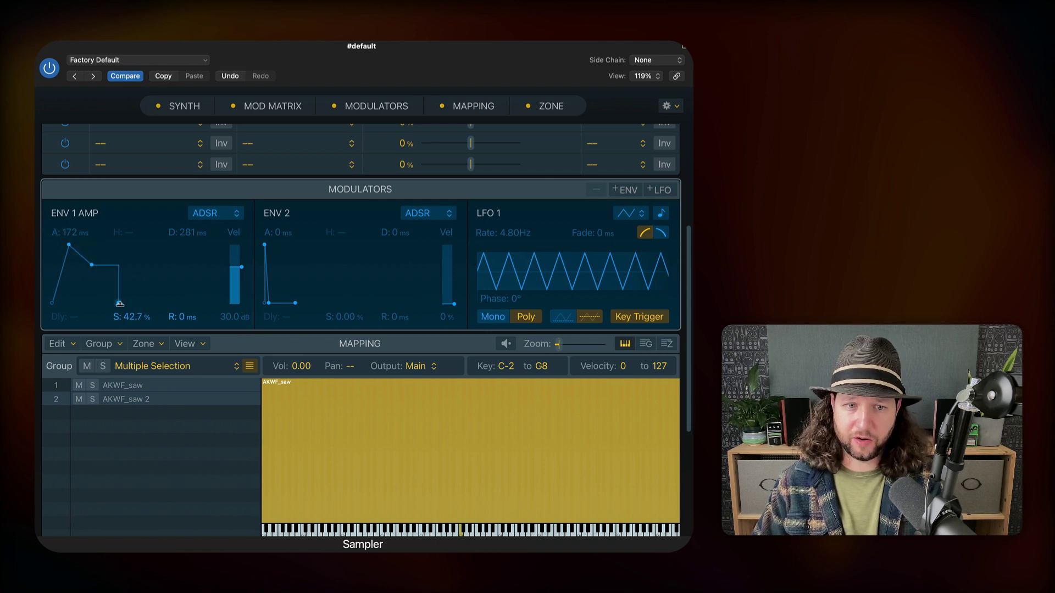
left_click_drag(119, 303, 144, 303)
left_click(228, 214)
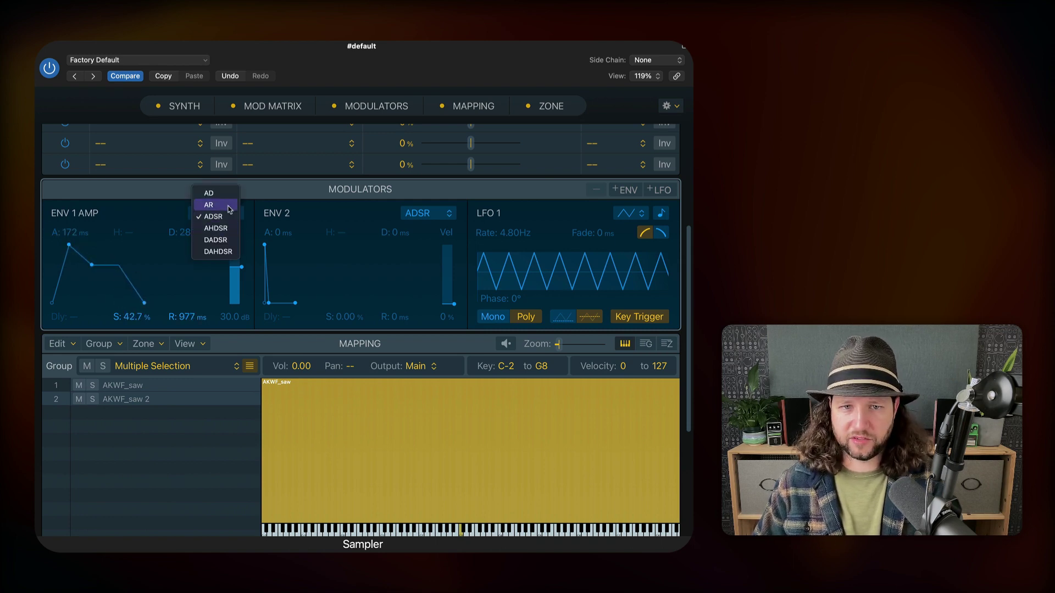
left_click(160, 285)
left_click_drag(91, 265, 70, 269)
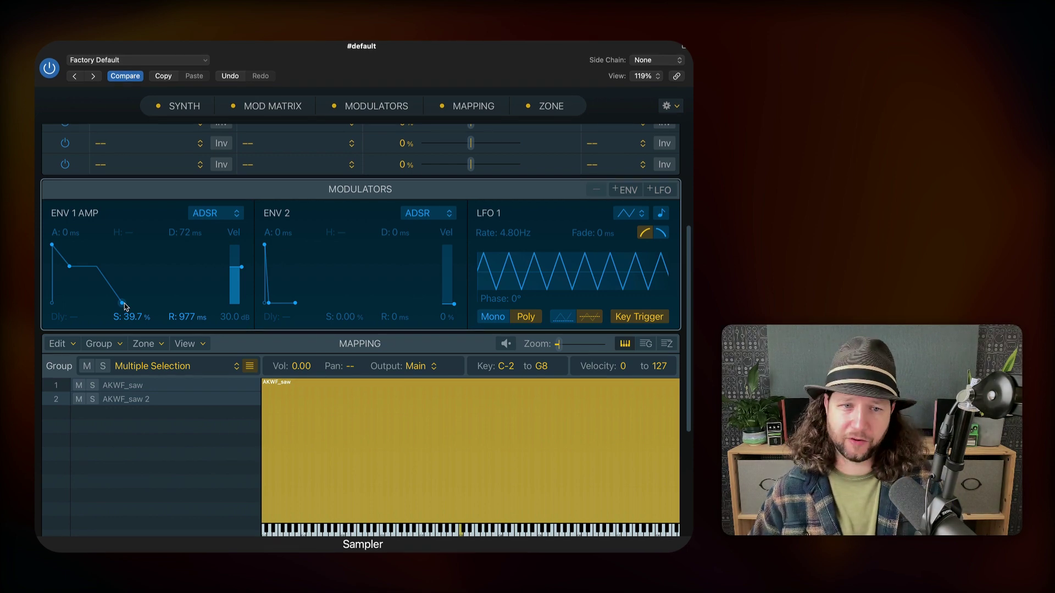
left_click_drag(69, 266, 80, 246)
left_click_drag(141, 304, 144, 307)
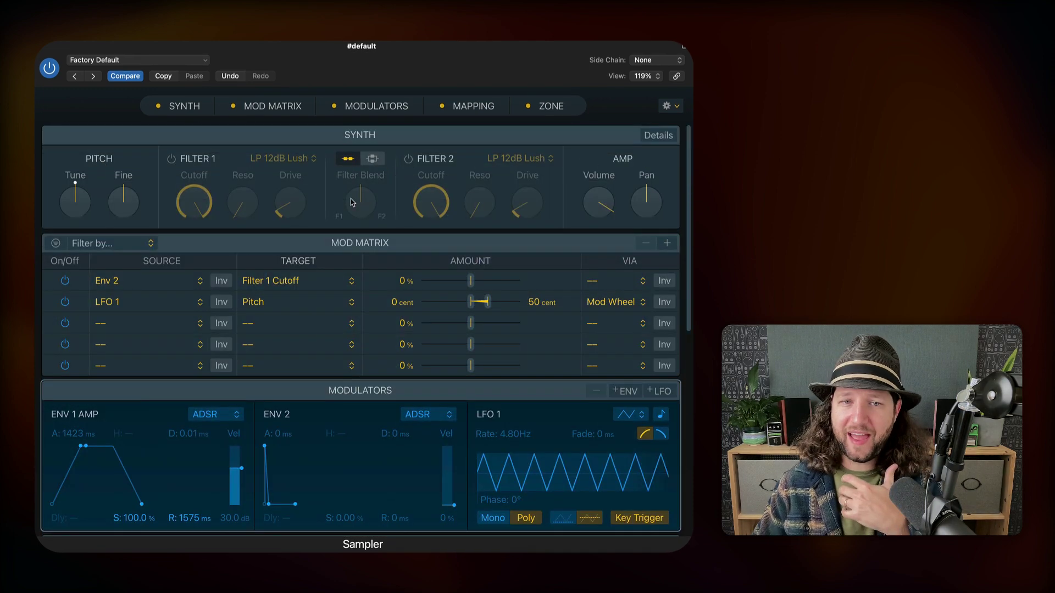
- Turn on Filter 1 (LP 12dB Lush) and sweep its cutoff and resonance
left_click(171, 160)
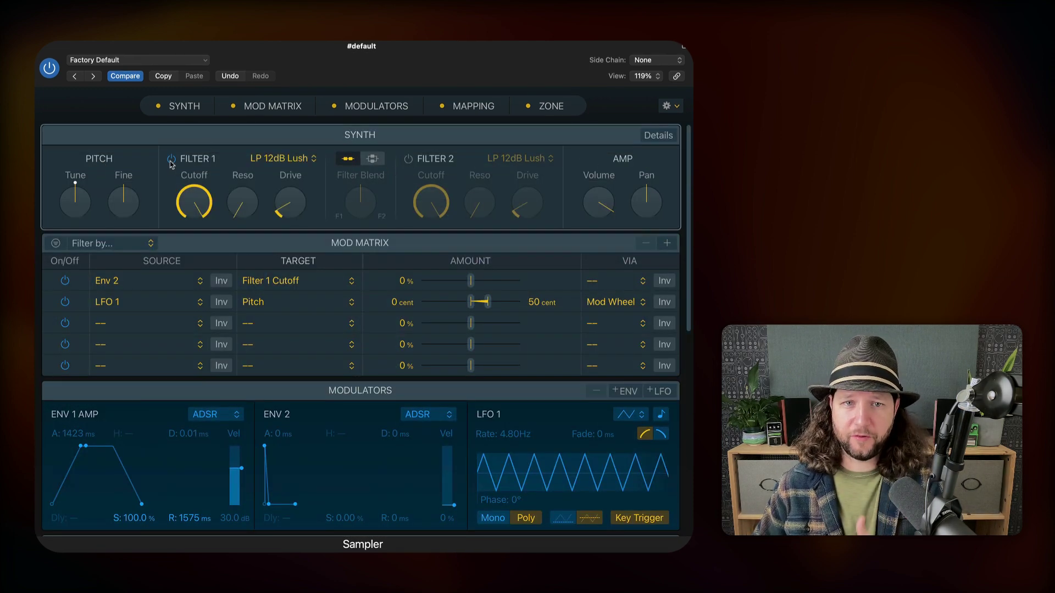
mouse_move(202, 200)
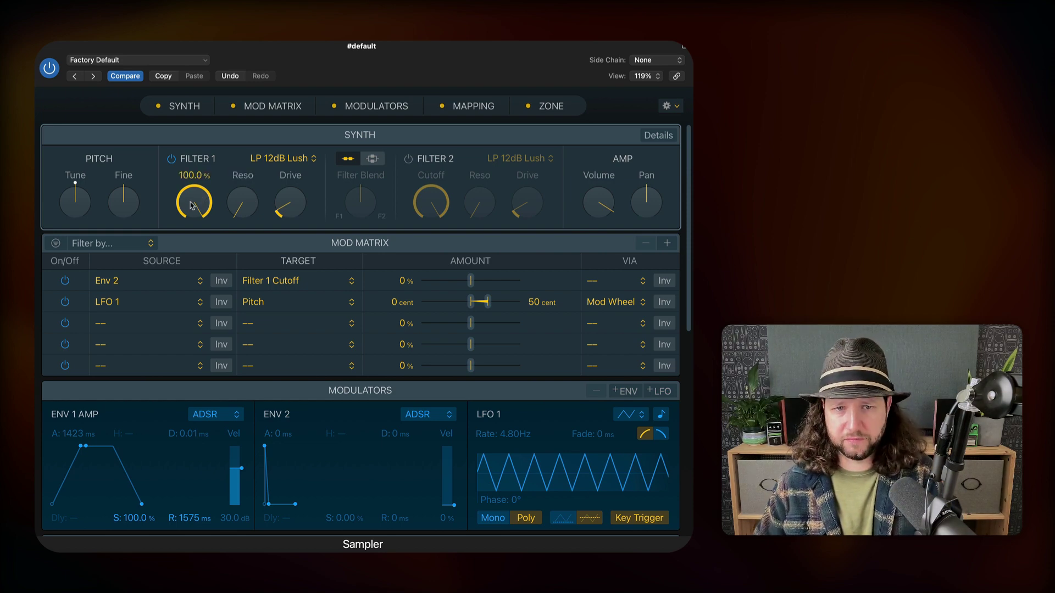
left_click_drag(188, 213, 190, 236)
left_click_drag(241, 202, 194, 208)
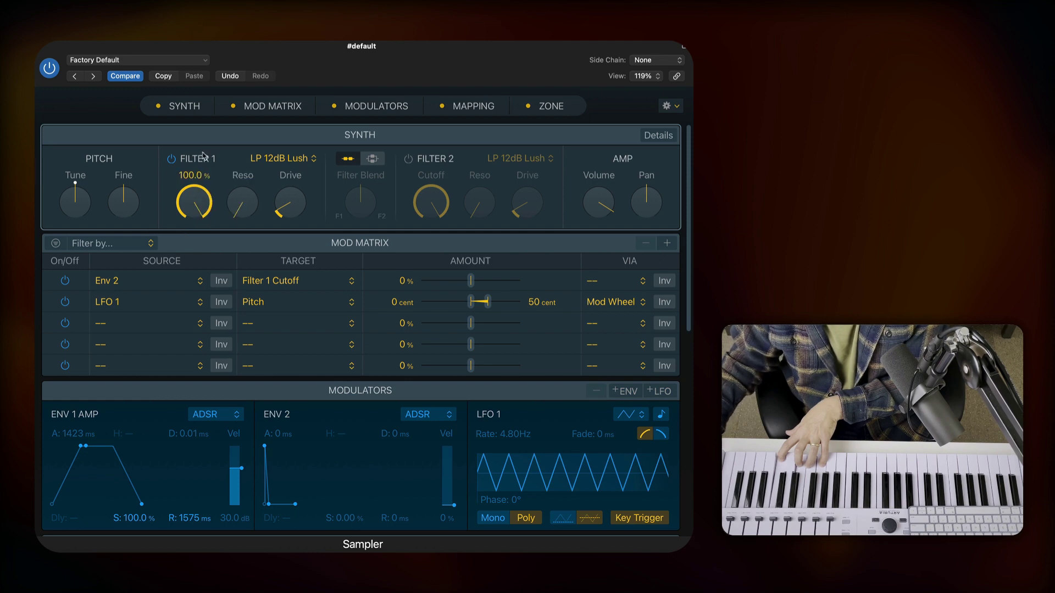
- Reopen the cutoff and shape ENV 2 to 2103 ms attack, decay and release with 35.8% sustain
left_click(235, 207)
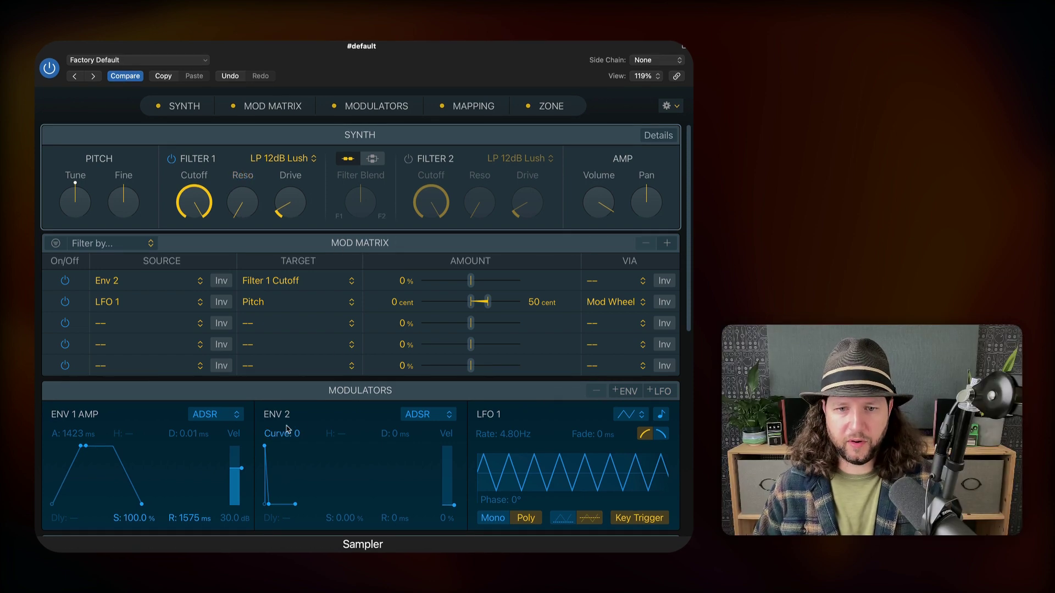
left_click(270, 505)
left_click_drag(269, 505, 300, 446)
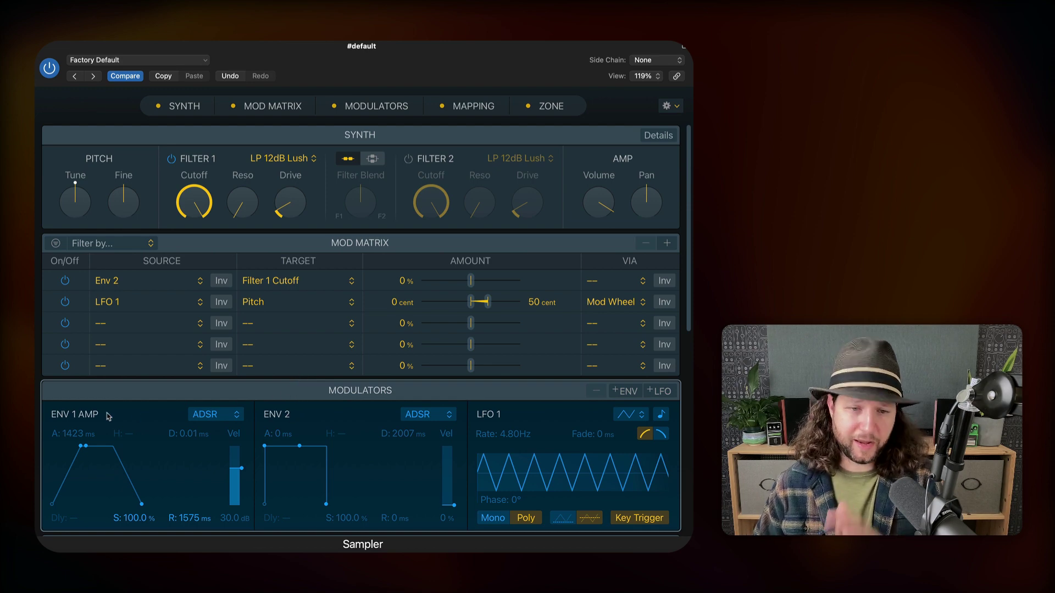
mouse_move(207, 168)
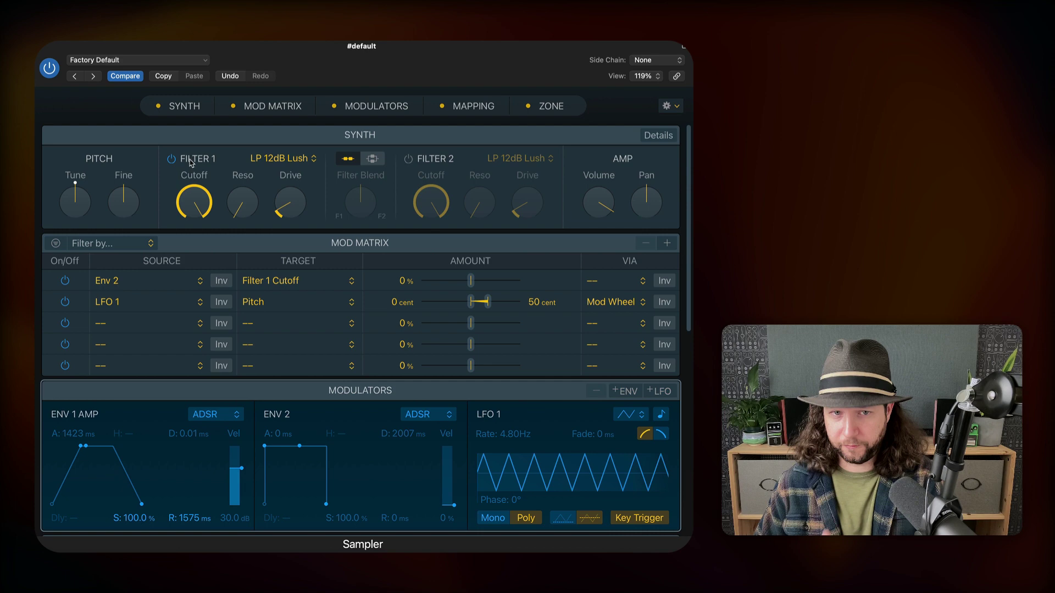
left_click_drag(265, 445, 391, 509)
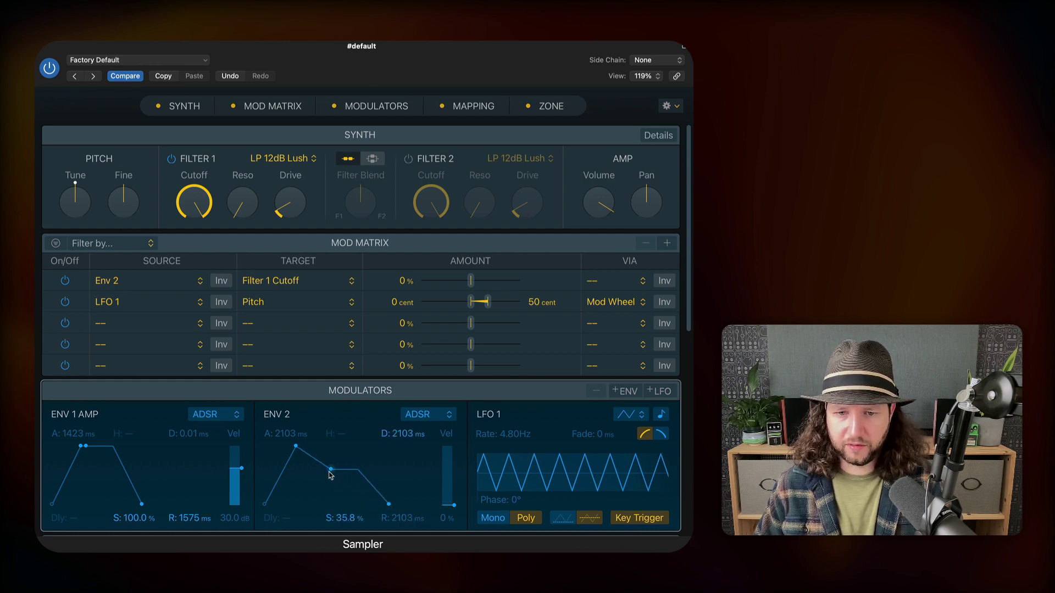
- Route Env 2 to Filter 1 Cutoff at +25% and lower the cutoff to 75%
left_click_drag(471, 281, 479, 281)
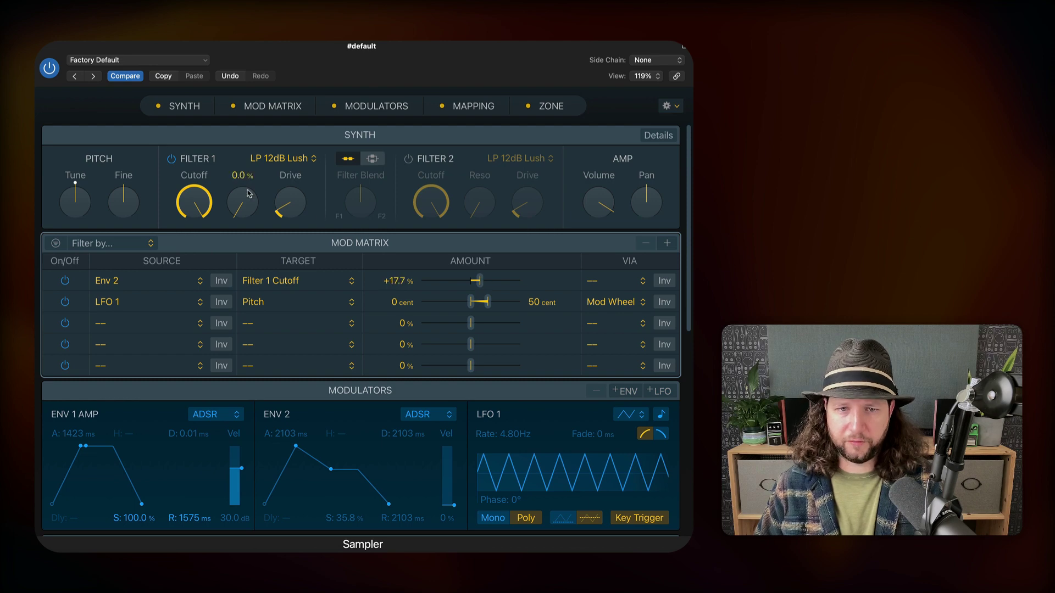
left_click_drag(196, 193, 184, 232)
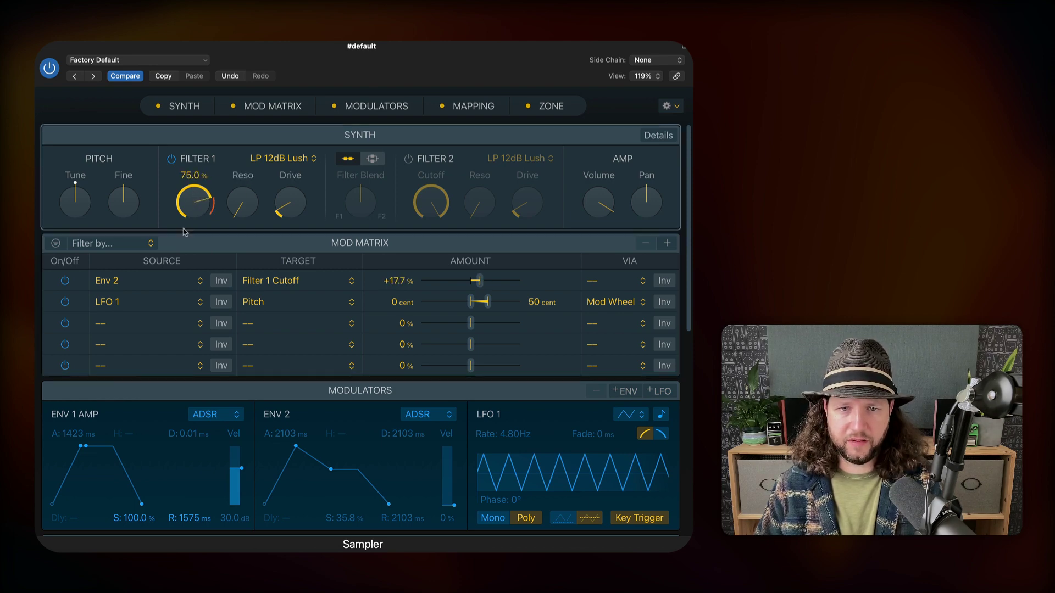
left_click_drag(478, 281, 483, 281)
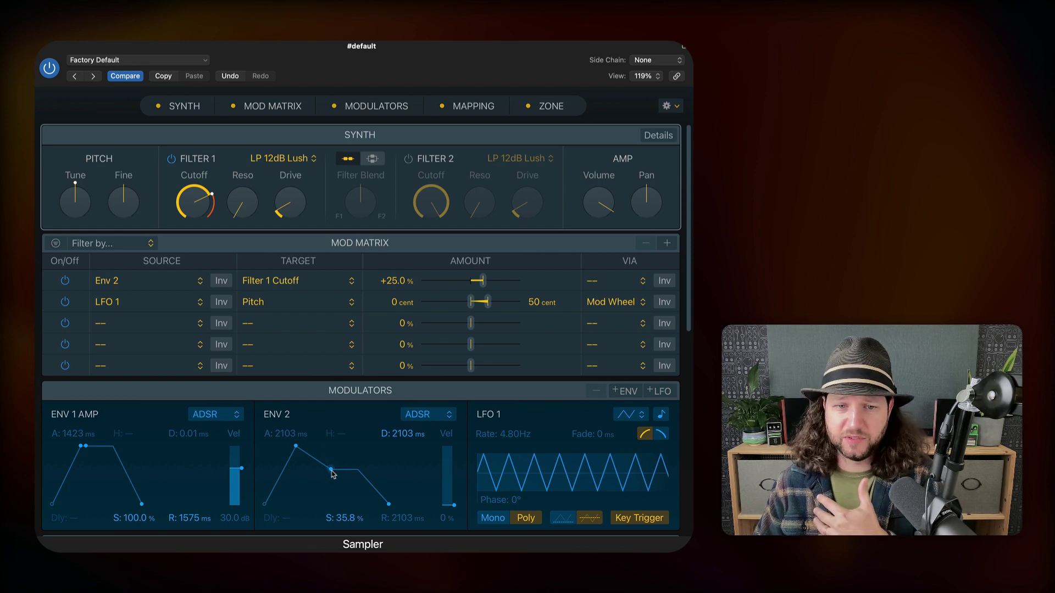
- Set mod matrix row 3's source to LFO 2 and add ENV 3, ENV 4, LFO 3 and LFO 4
left_click(198, 322)
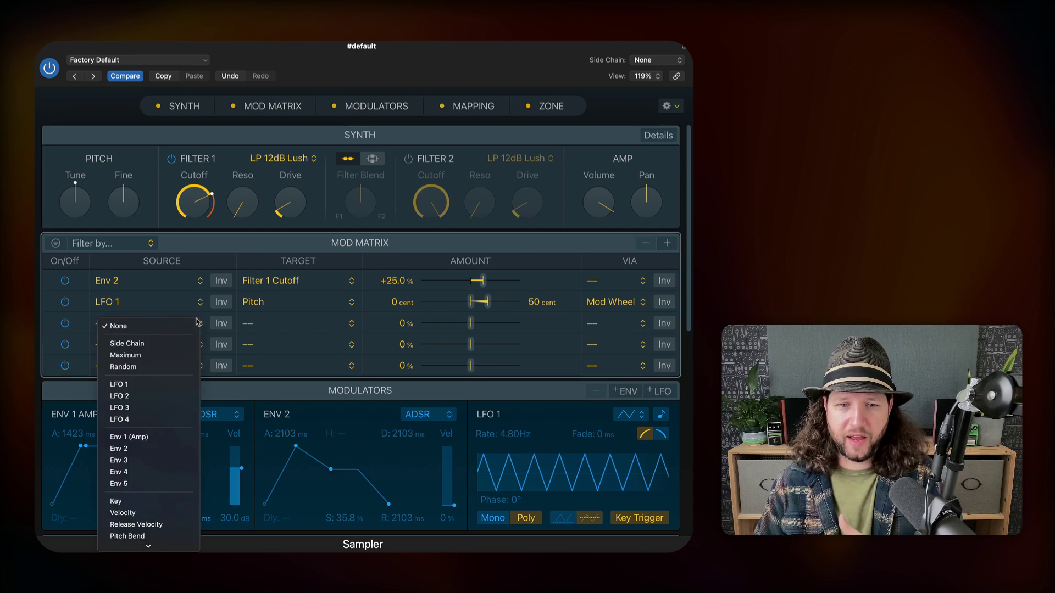
left_click(160, 396)
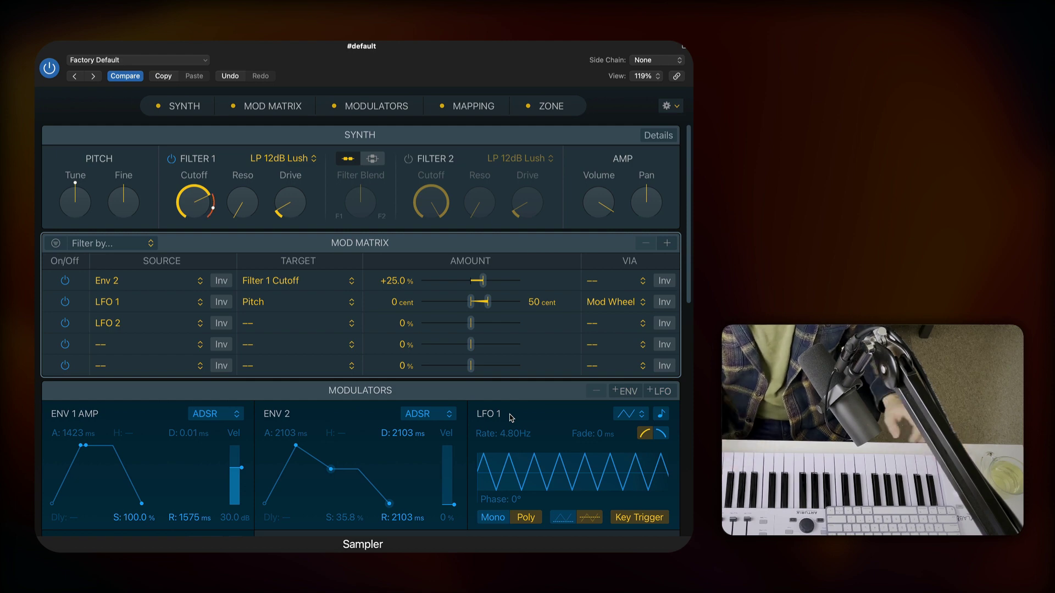
scroll(404, 400, "down", 5)
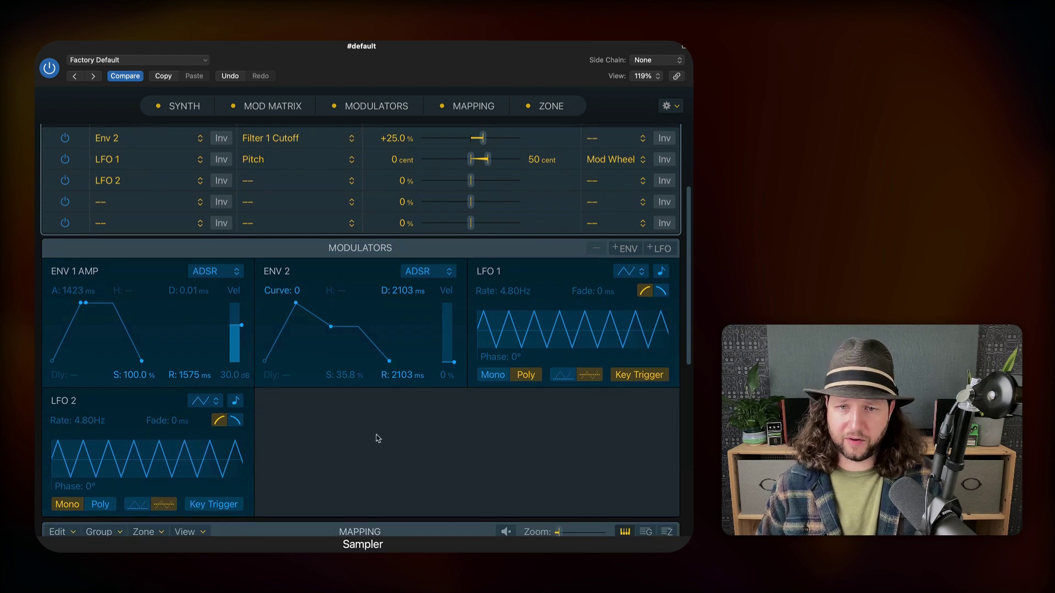
left_click(627, 249)
left_click(659, 248)
left_click(627, 249)
left_click(666, 246)
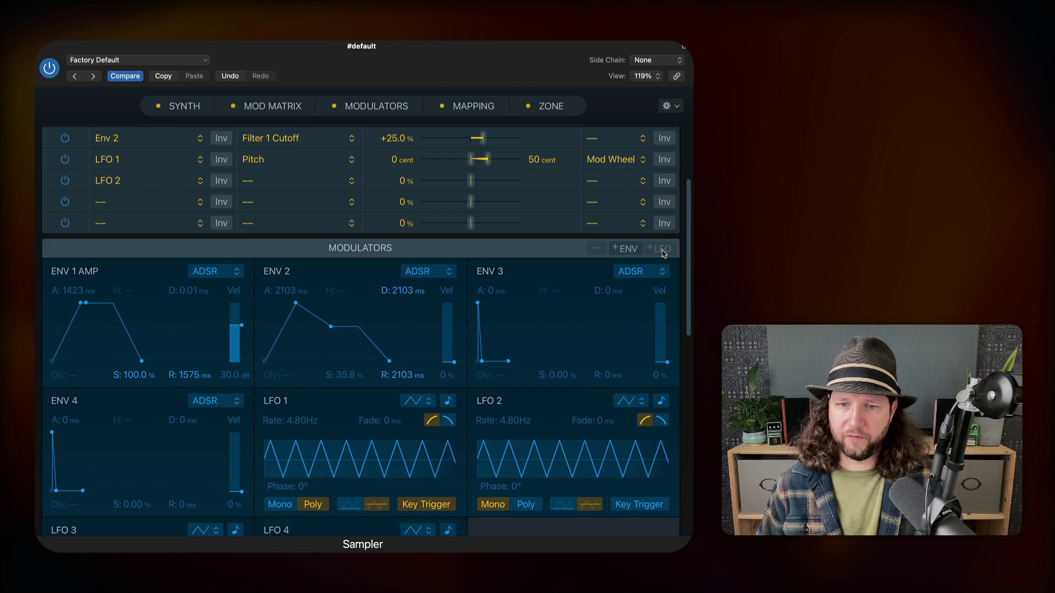
- Delete the extra ENV 3, ENV 4, LFO 3 and LFO 4 modulators
key("Delete")
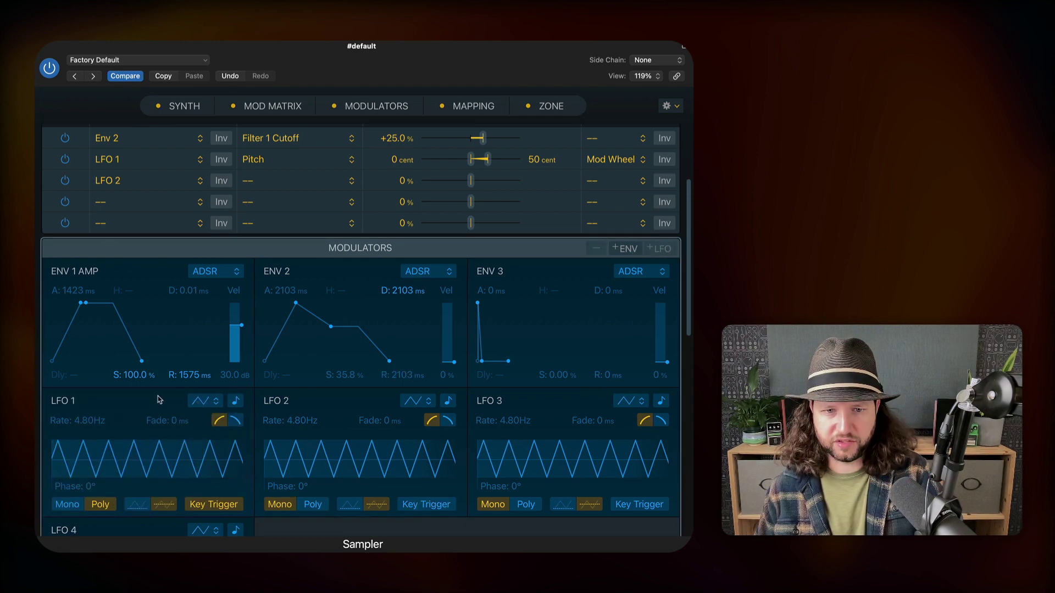
left_click(560, 273)
key("Delete")
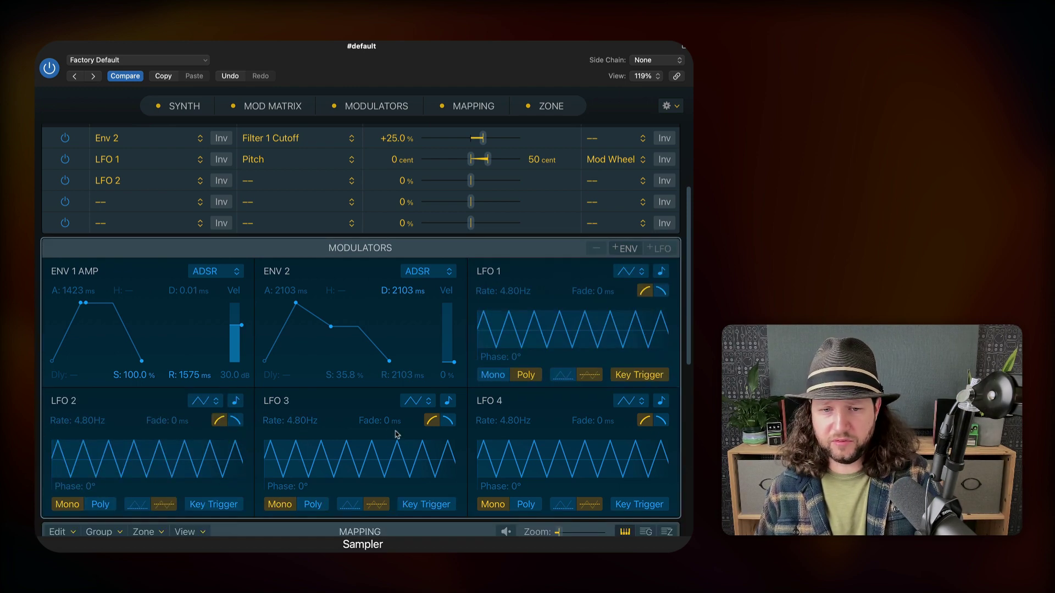
left_click(315, 393)
key("Delete")
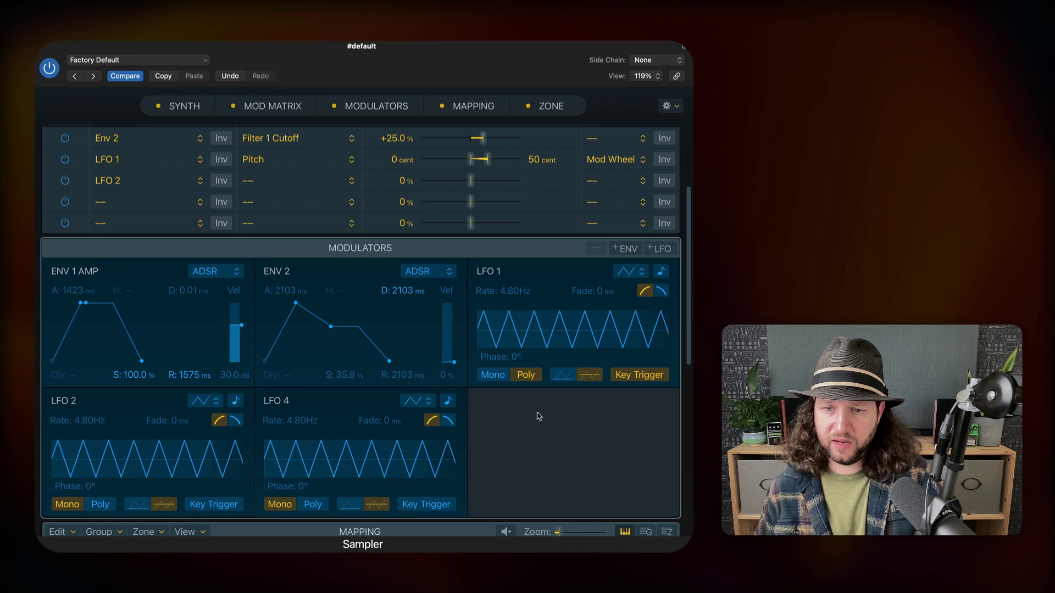
left_click(351, 401)
key("Delete")
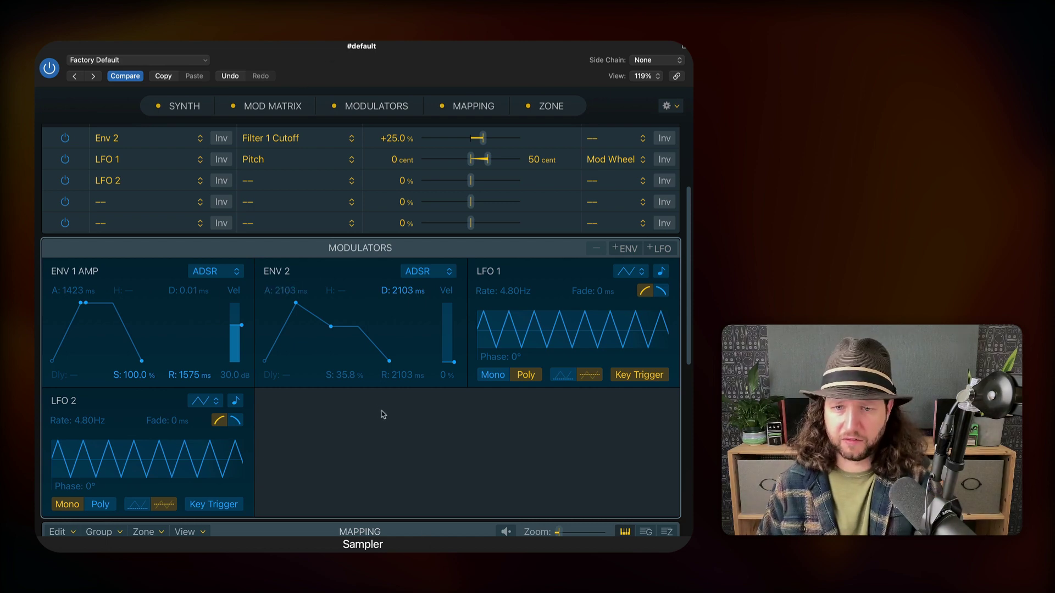
- Set ENV 1 AMP's velocity sensitivity to 10.0 dB
scroll(383, 414, "up", 1)
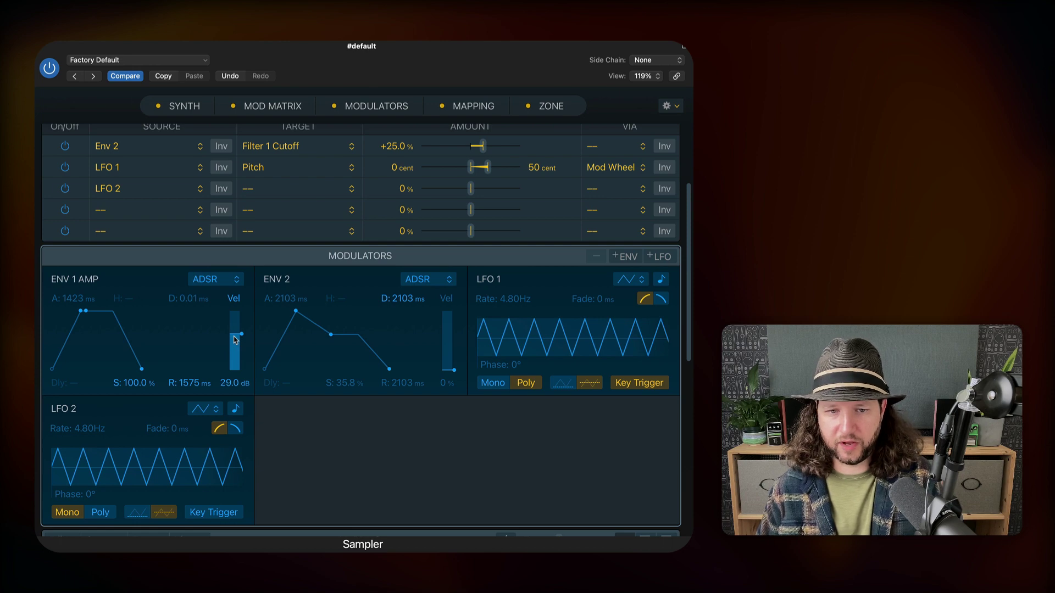
left_click_drag(234, 341, 234, 378)
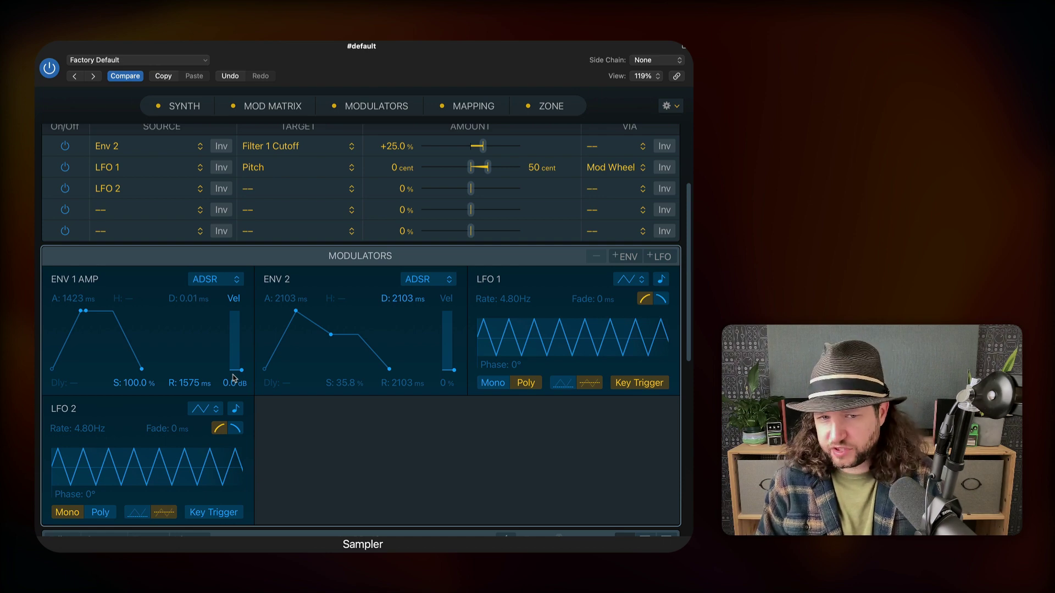
left_click_drag(234, 378, 237, 358)
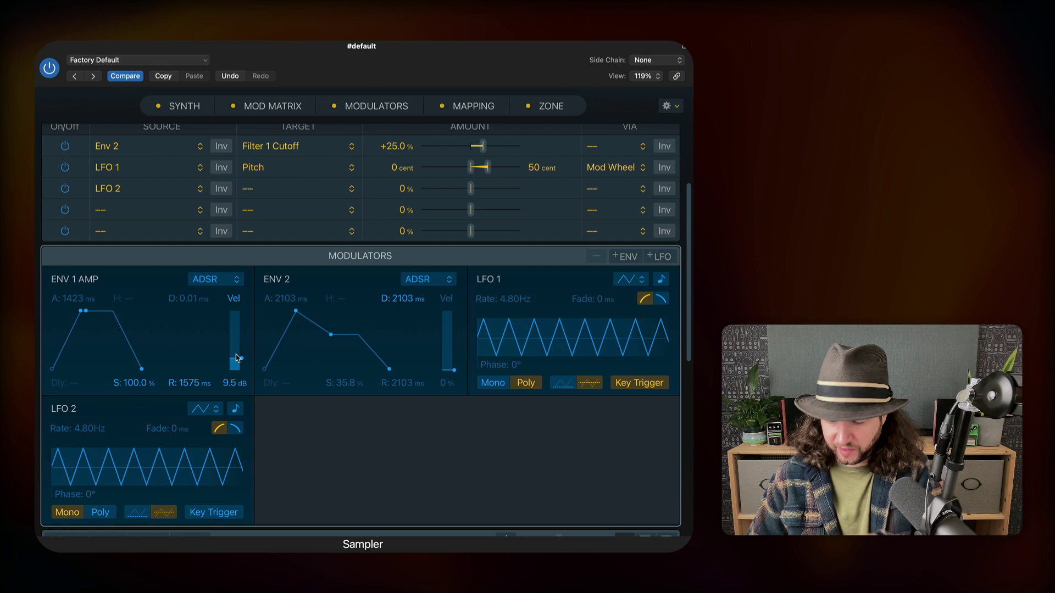
left_click_drag(238, 358, 237, 357)
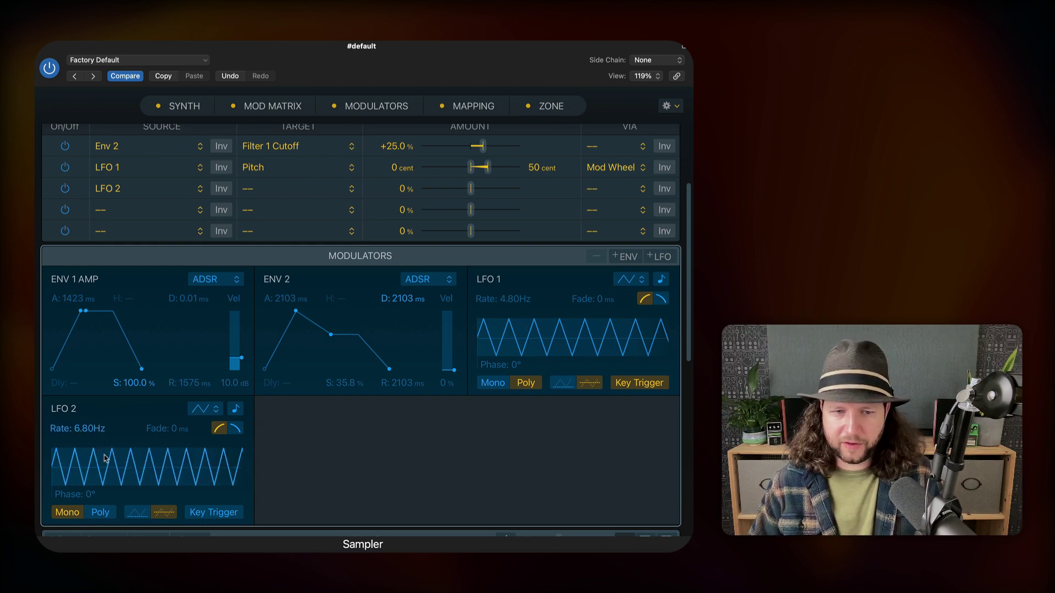
- Slow LFO 2's rate and make Filter 1 Cutoff the target of mod matrix row 3
left_click_drag(186, 460, 153, 460)
left_click(320, 188)
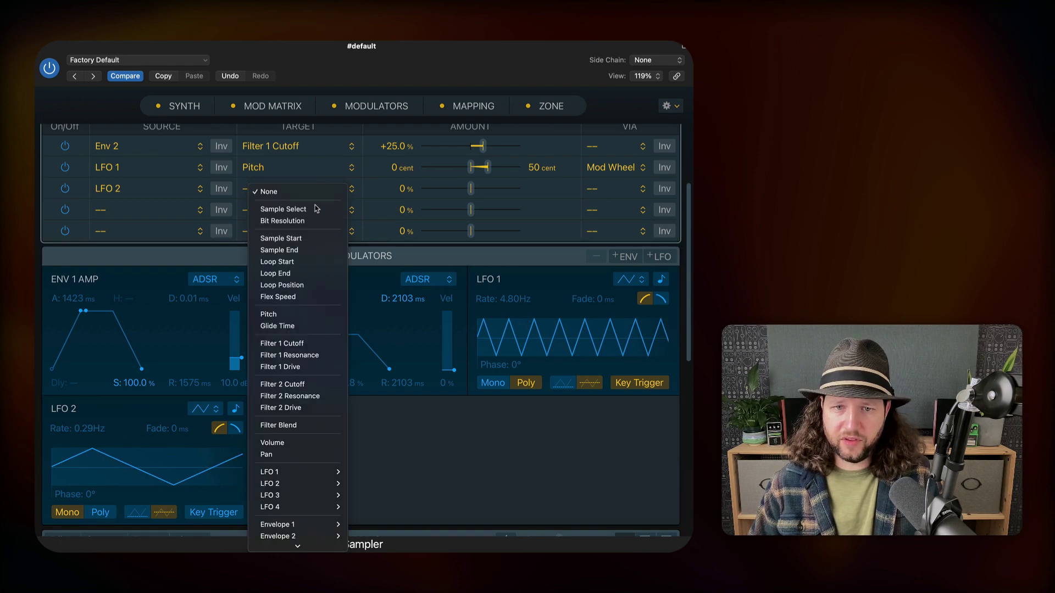
left_click(304, 344)
- Set LFO 2's Filter 1 Cutoff modulation amount to +8.2%
scroll(364, 242, "up", 5)
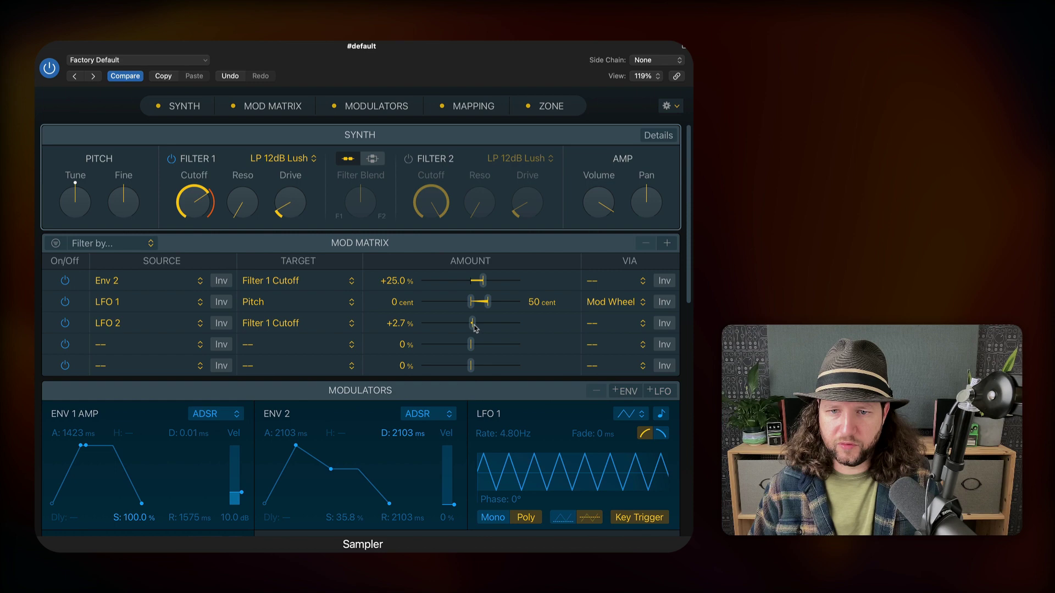
left_click_drag(473, 323, 474, 323)
left_click_drag(241, 200, 240, 168)
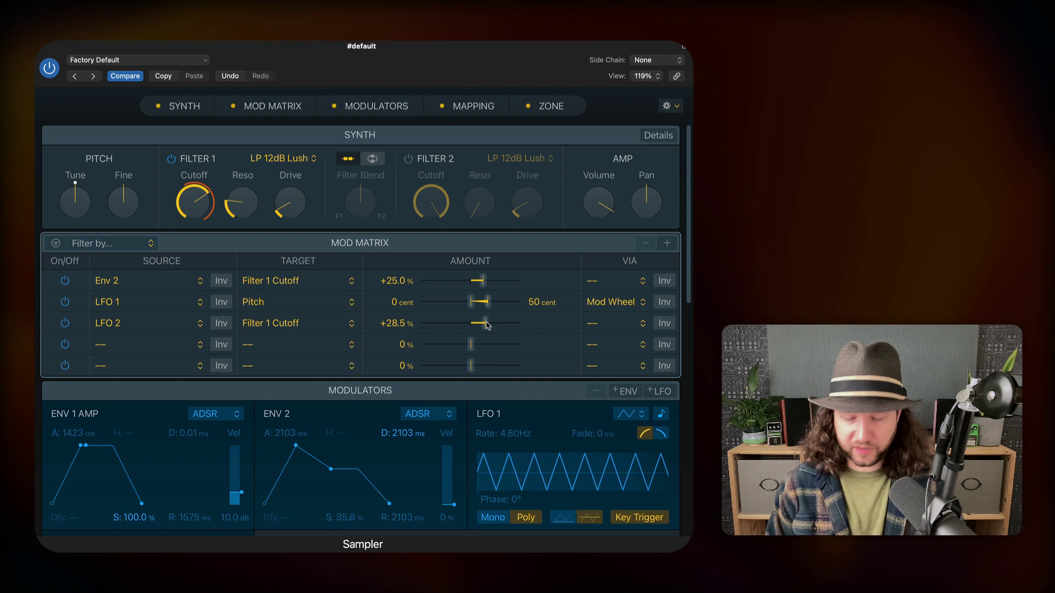
left_click_drag(487, 324, 481, 329)
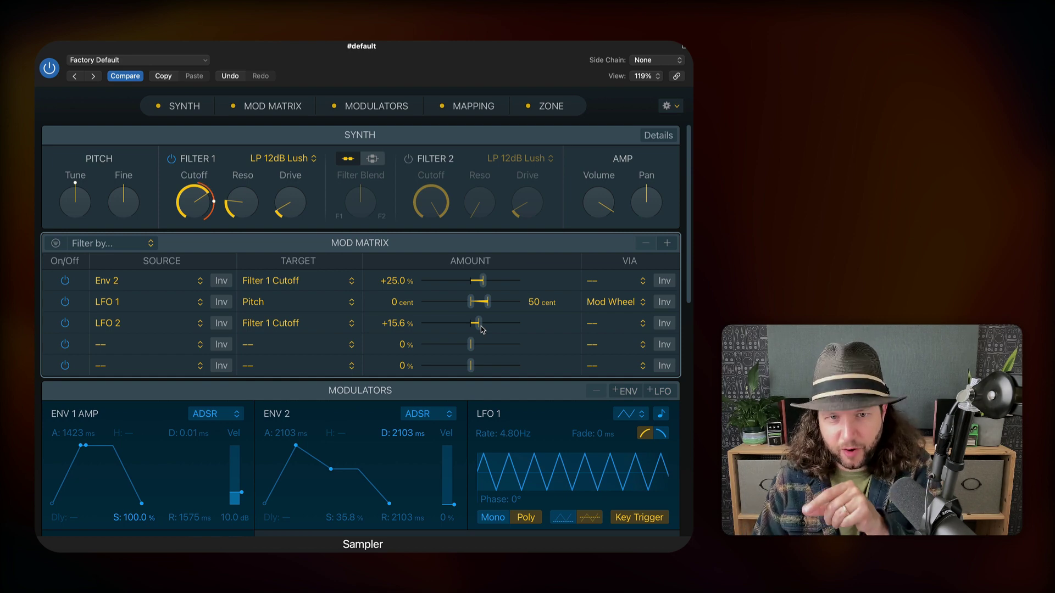
left_click_drag(482, 329, 479, 324)
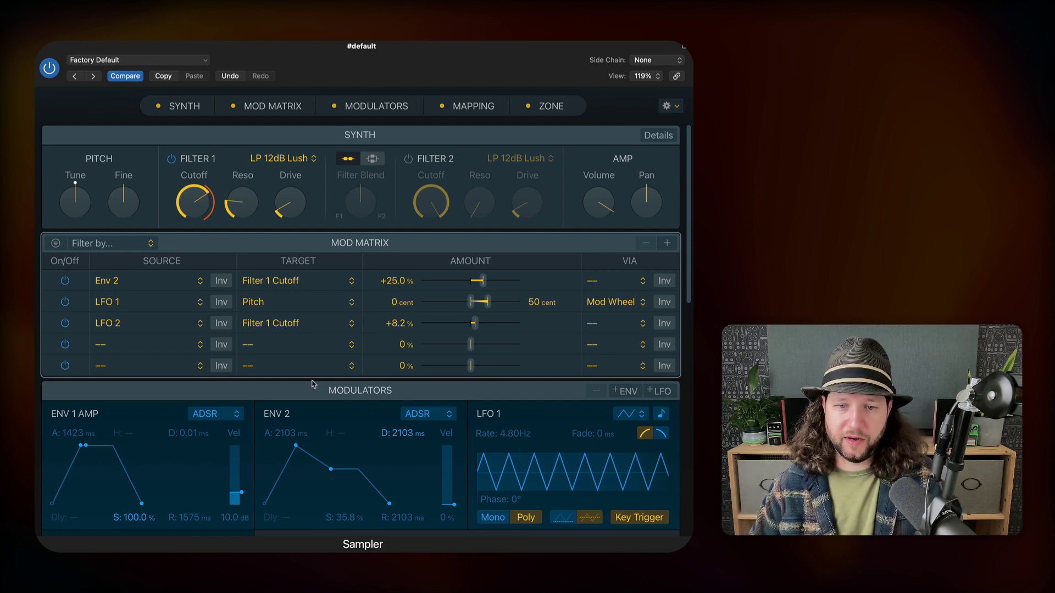
- Add ENV 3 with a 775 ms decay and route it to Pitch in mod row 4
left_click(631, 391)
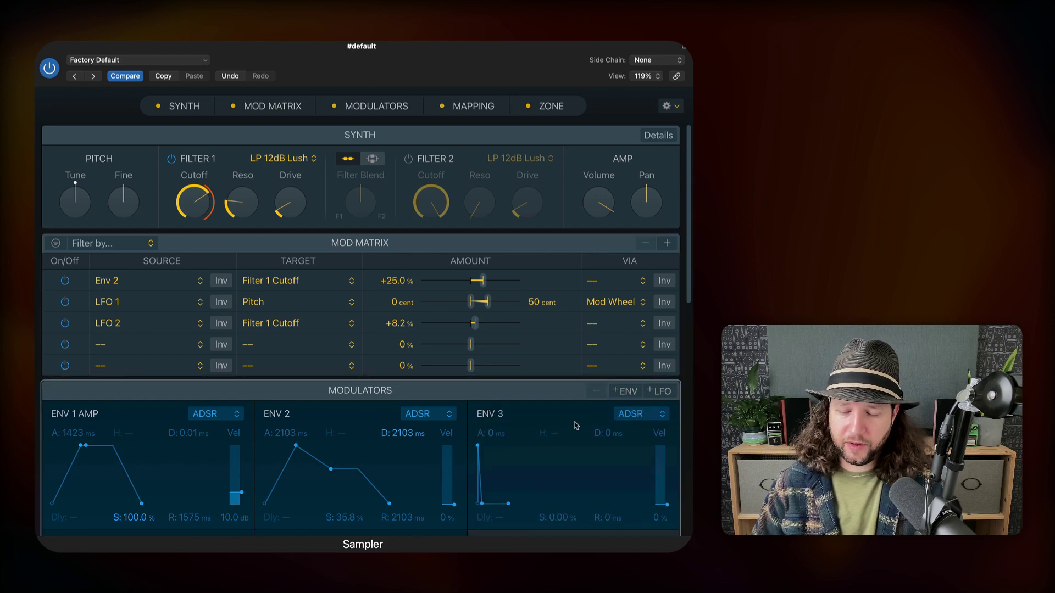
left_click_drag(485, 517, 524, 517)
left_click_drag(489, 413, 297, 345)
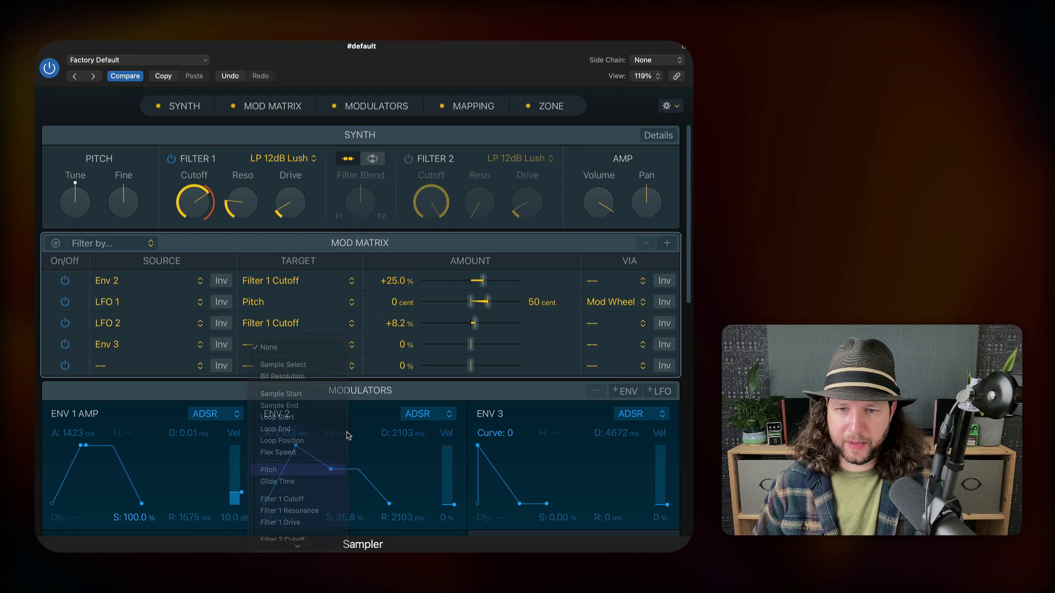
left_click(296, 470)
left_click_drag(470, 344, 456, 345)
left_click_drag(542, 477, 529, 477)
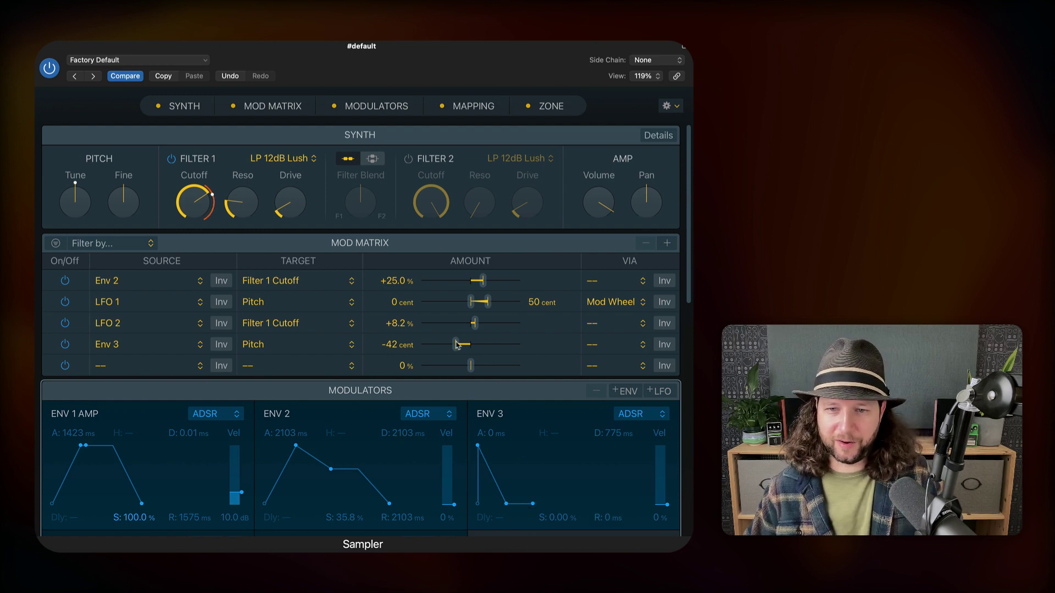
- Set Env 3's pitch amount to -15 cent; shorten ENV 2 attack to 1282 ms, release to 1153 ms
left_click_drag(462, 344, 383, 345)
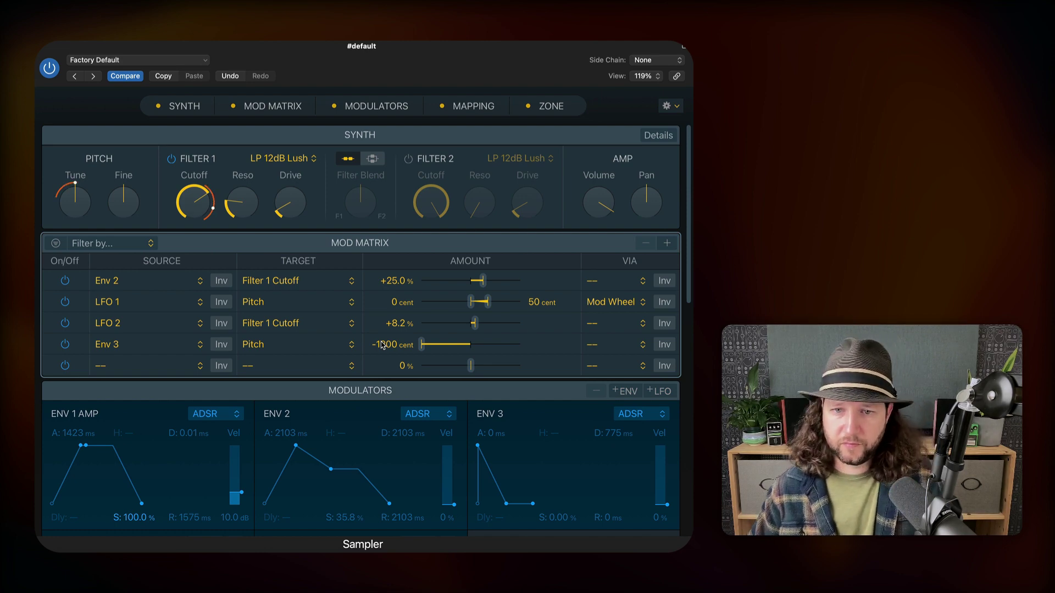
left_click_drag(424, 344, 472, 343)
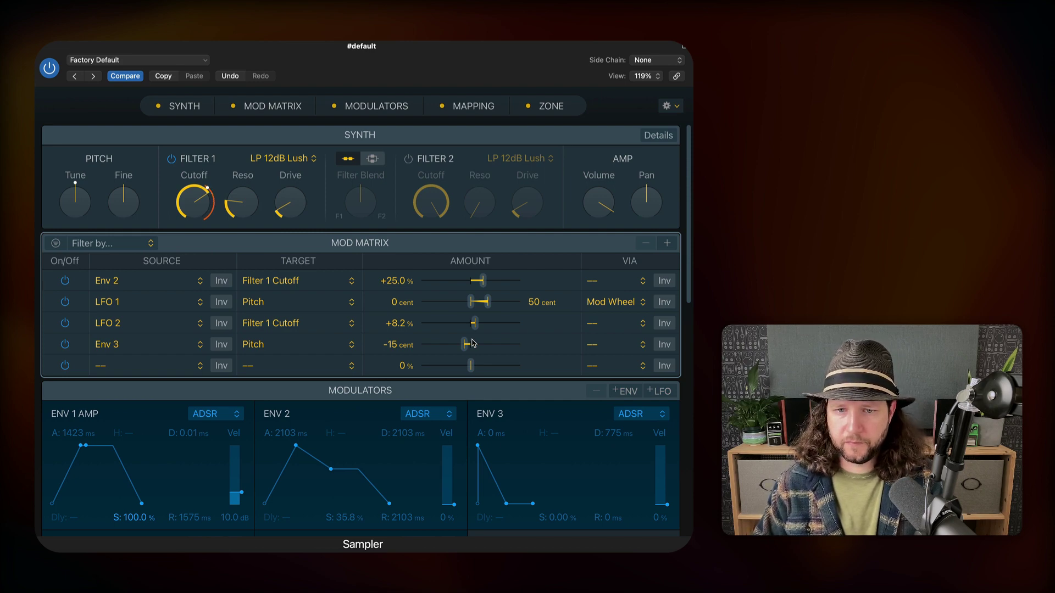
left_click_drag(389, 504, 386, 510)
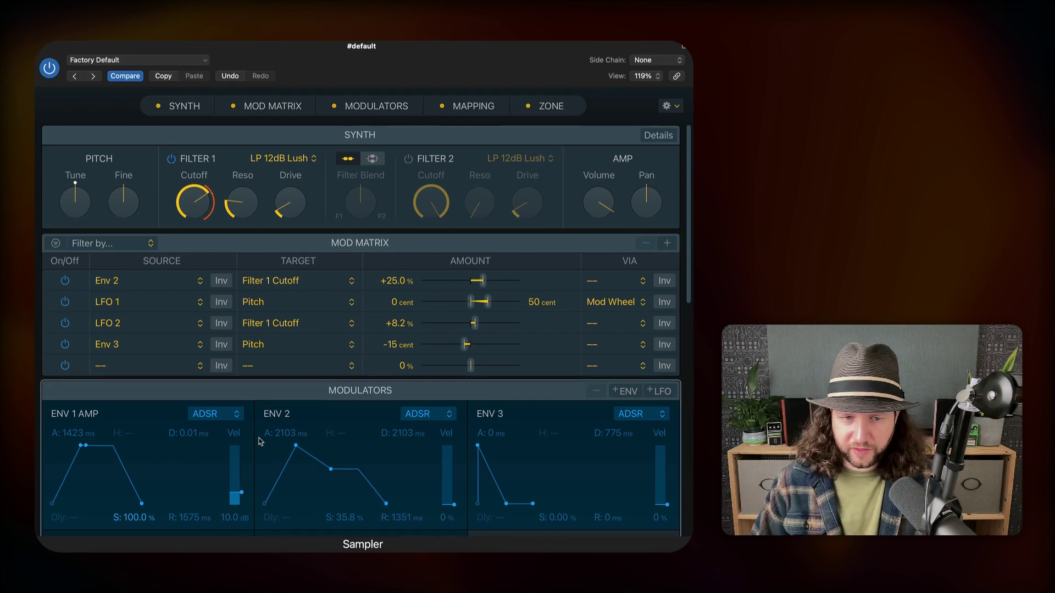
left_click_drag(296, 447, 292, 448)
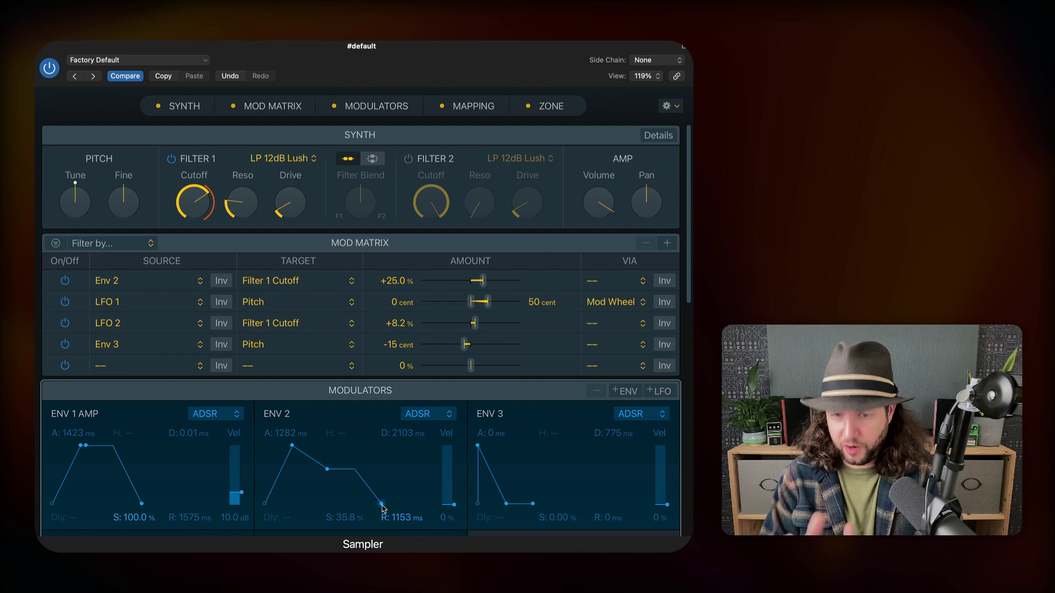
- Set the synth's unison to 2 voices in Details and scroll down to the envelopes
left_click(659, 135)
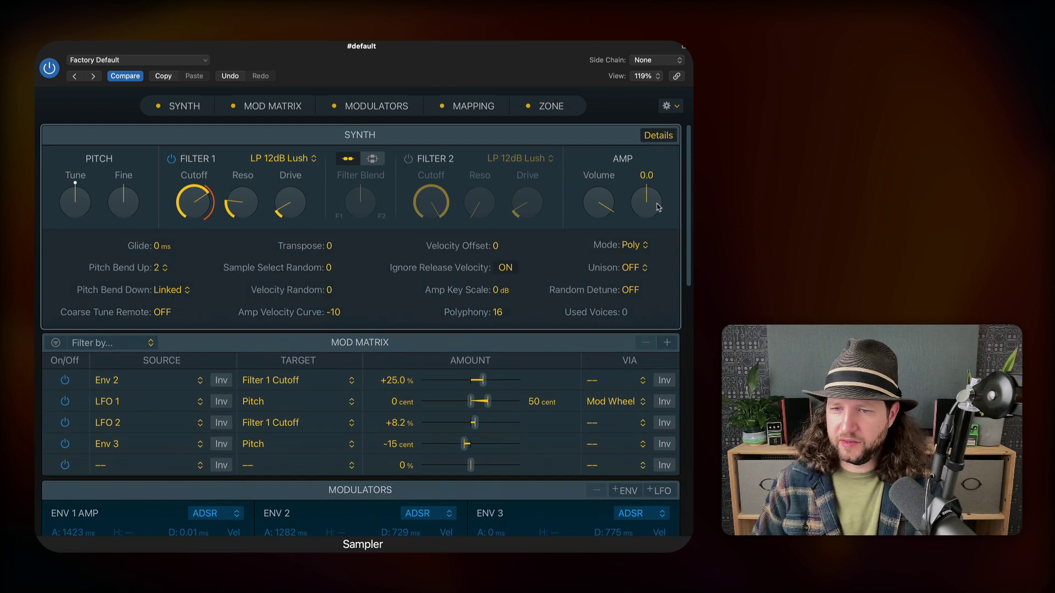
left_click(640, 269)
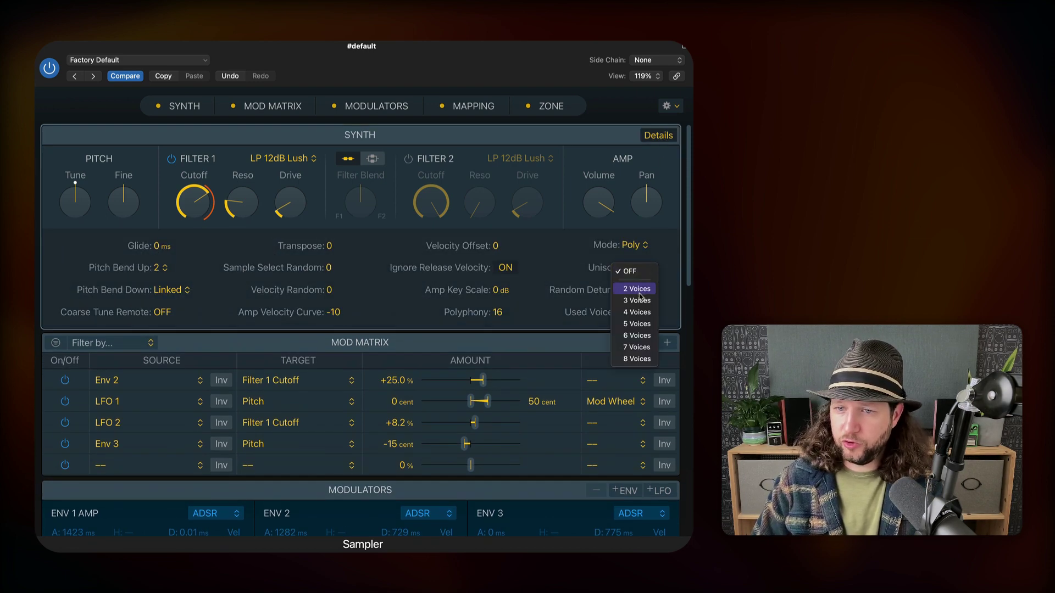
left_click(638, 289)
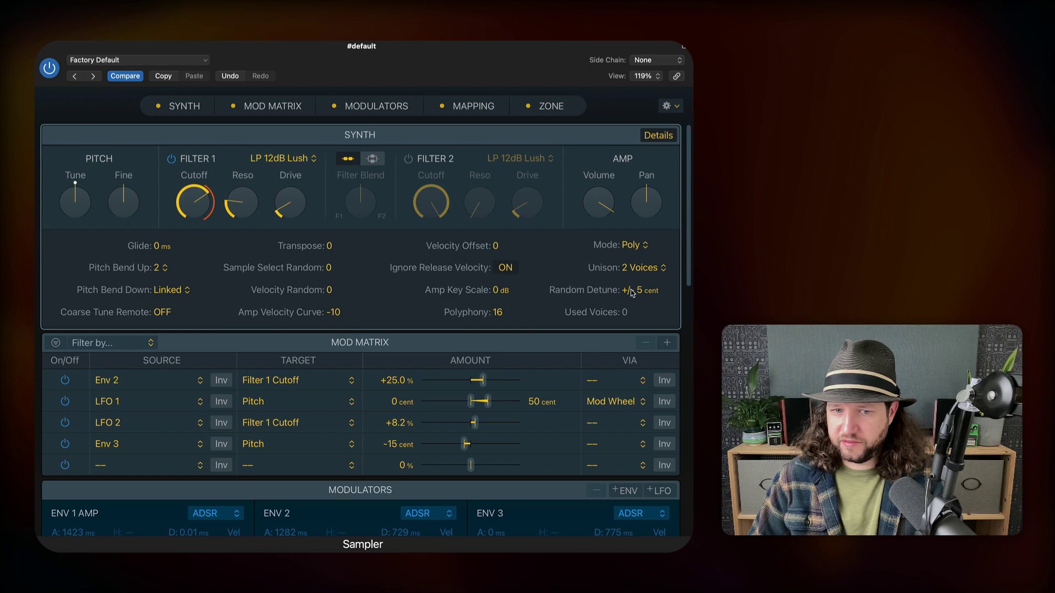
scroll(365, 337, "down", 1)
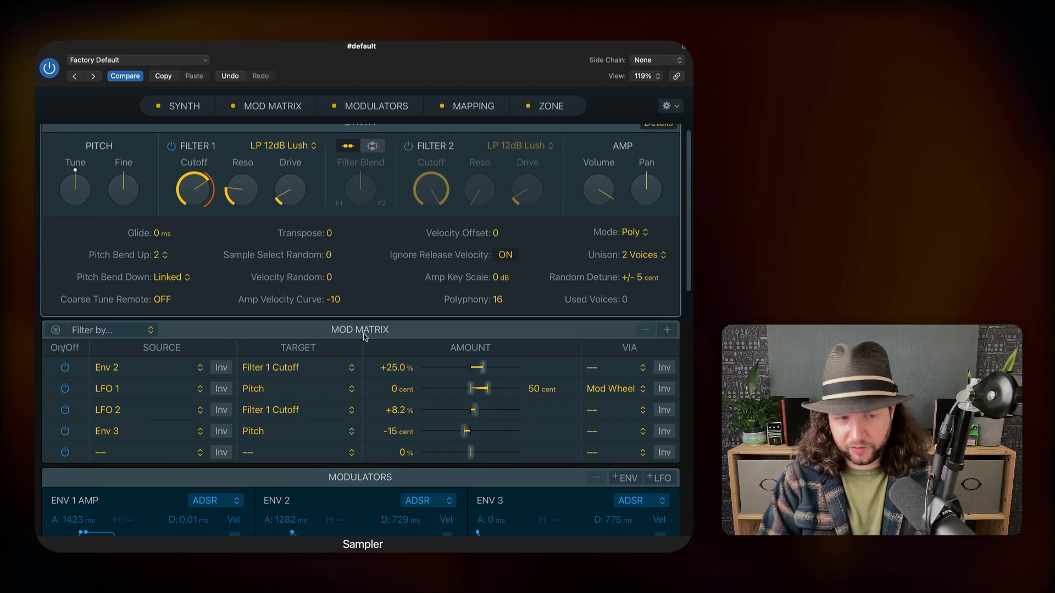
scroll(346, 467, "down", 4)
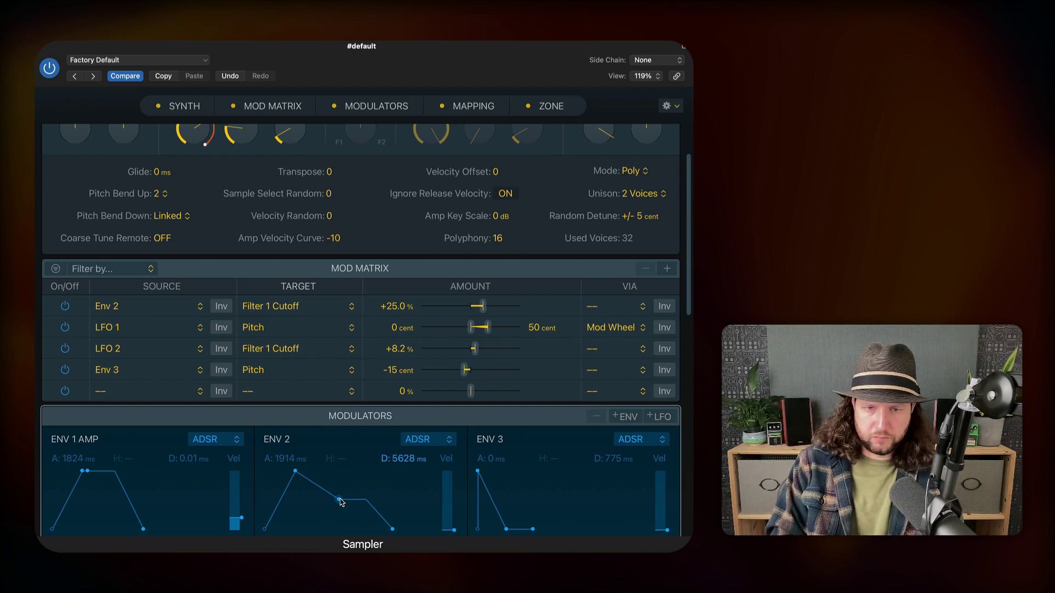
scroll(362, 422, "down", 3)
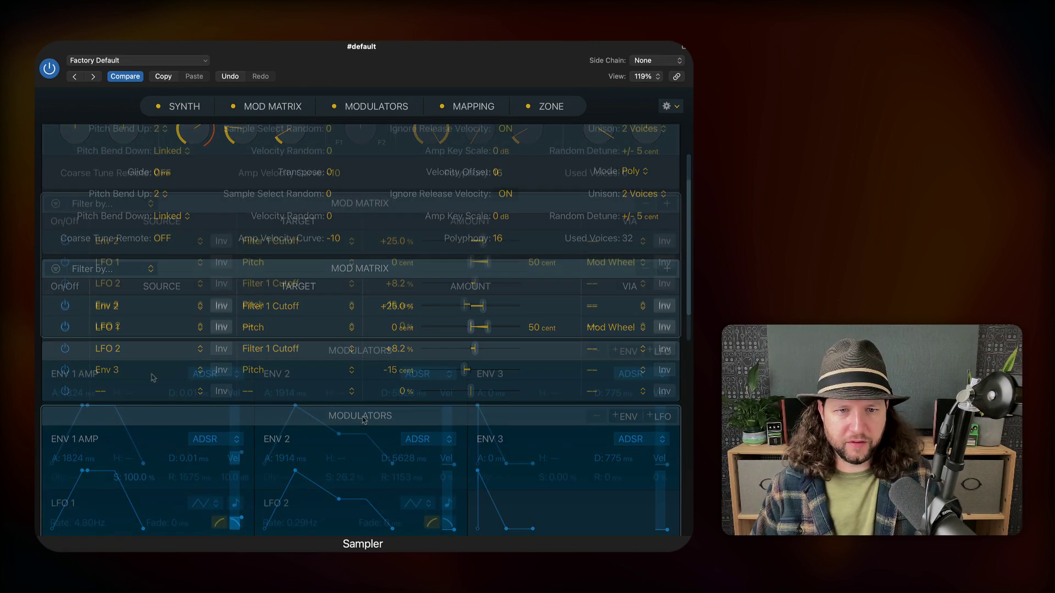
- Route LFO 2 to Pitch in mod-matrix row 5 with a -4 cent amount
left_click(301, 327)
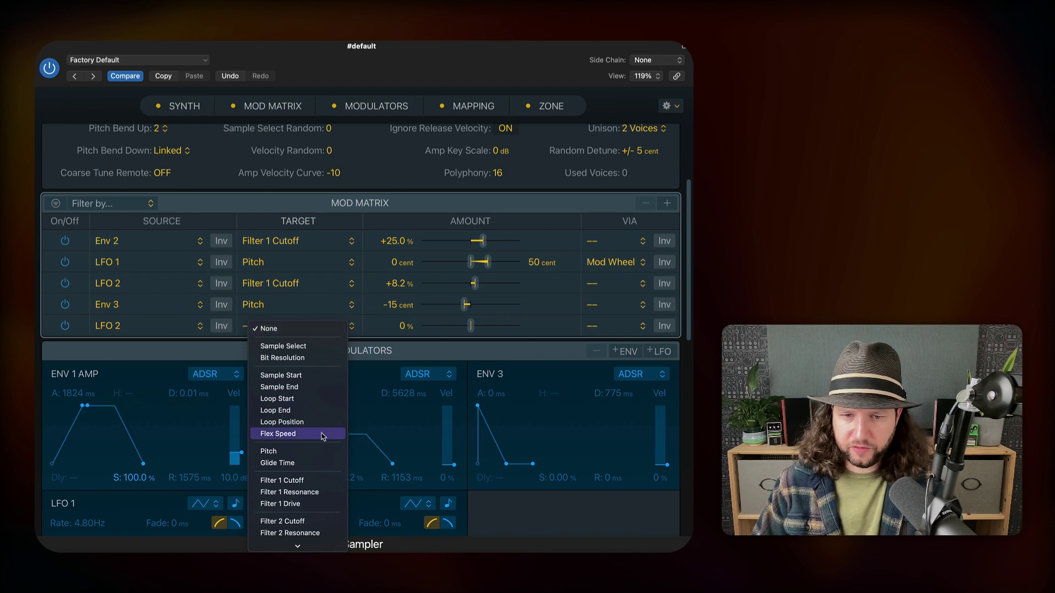
left_click(319, 452)
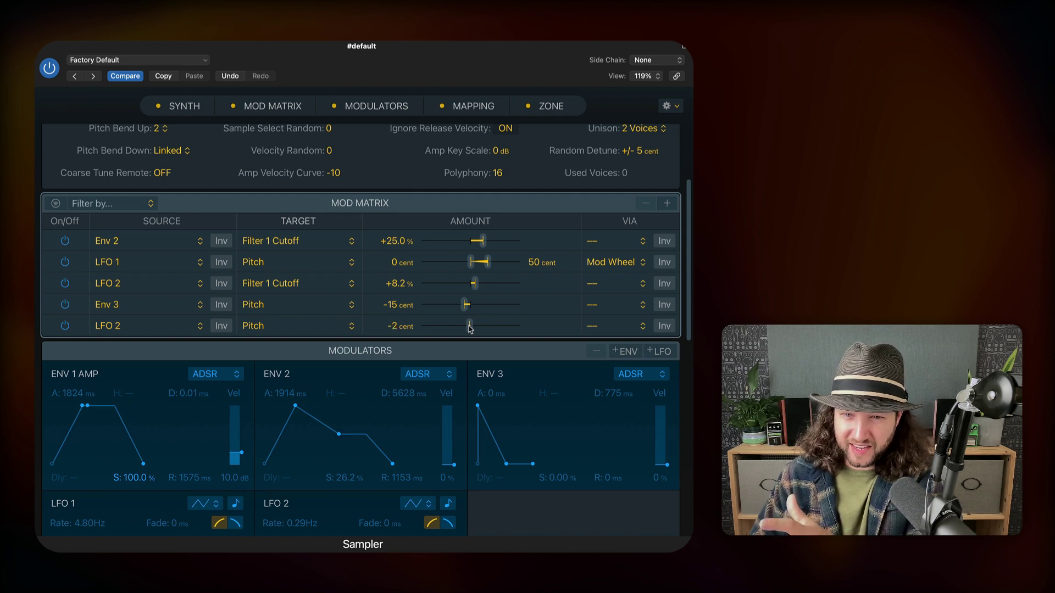
left_click_drag(470, 328, 469, 328)
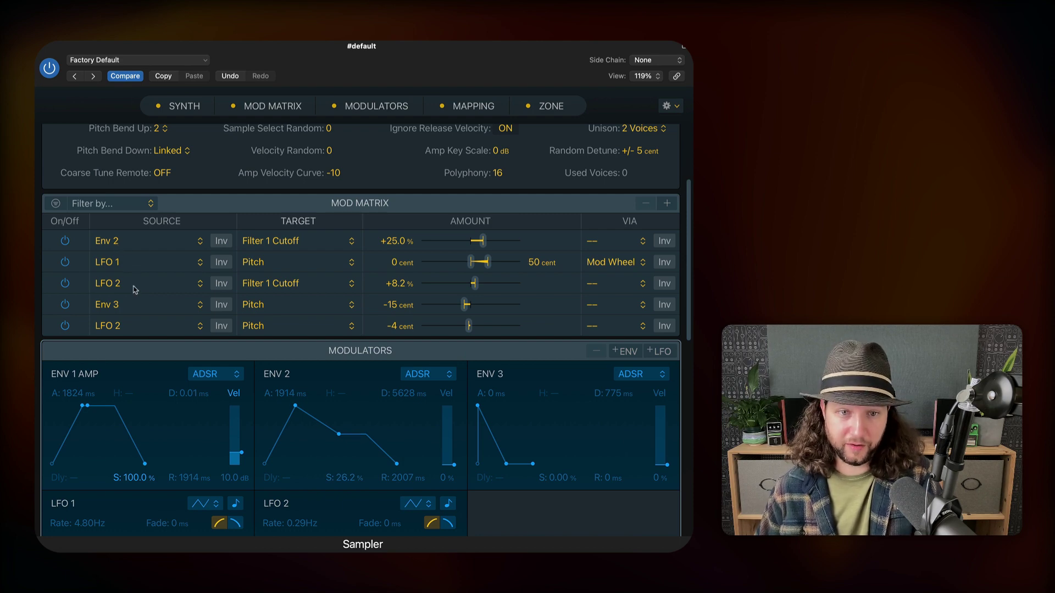
scroll(136, 287, "up", 4)
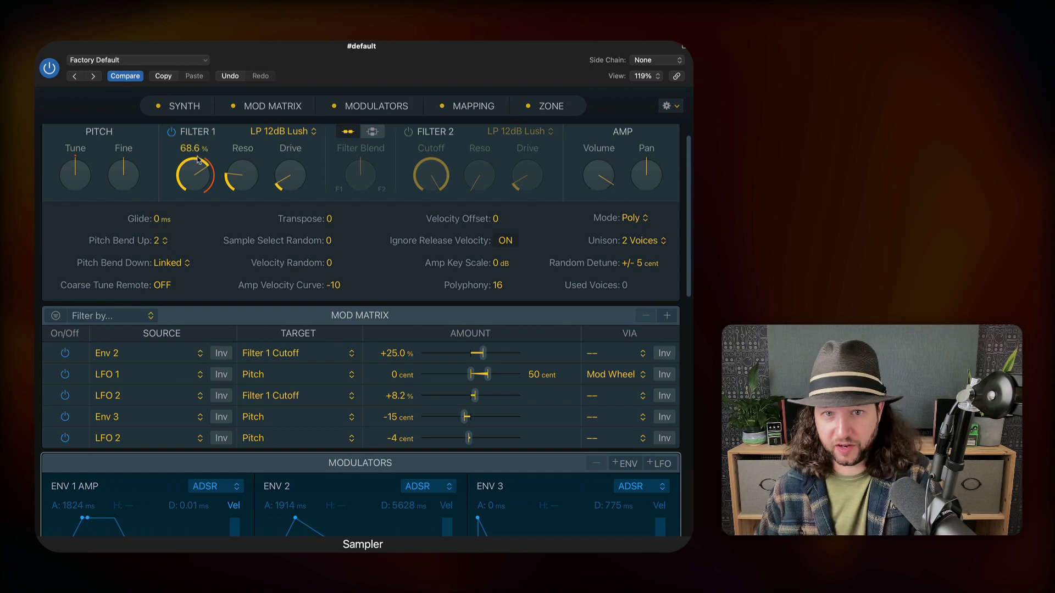
scroll(220, 206, "down", 7)
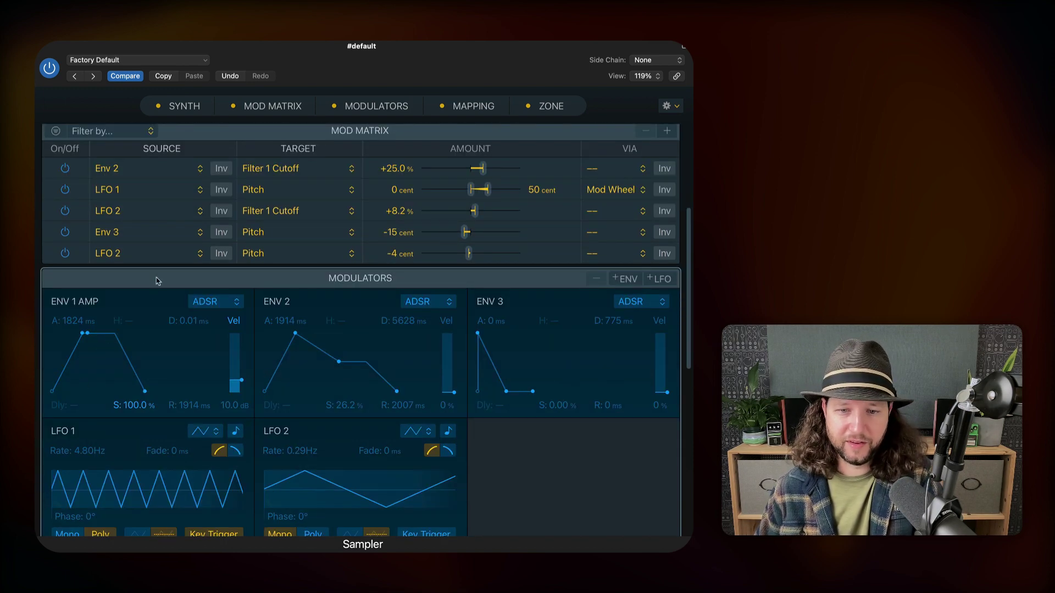
scroll(159, 281, "down", 14)
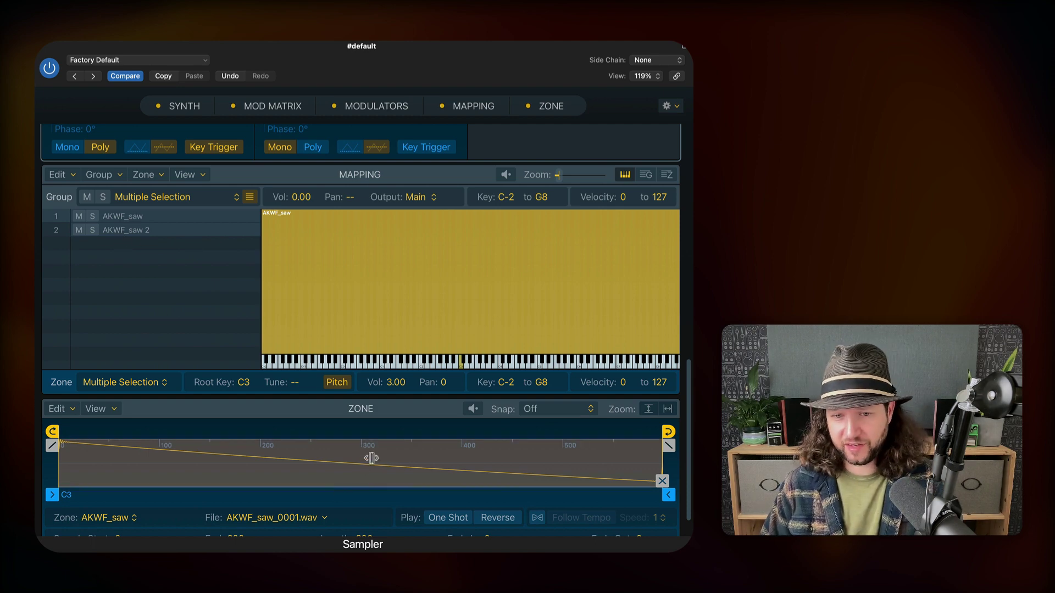
- Scroll back up to the ENV 1 AMP and ENV 2 attack controls
scroll(357, 352, "up", 10)
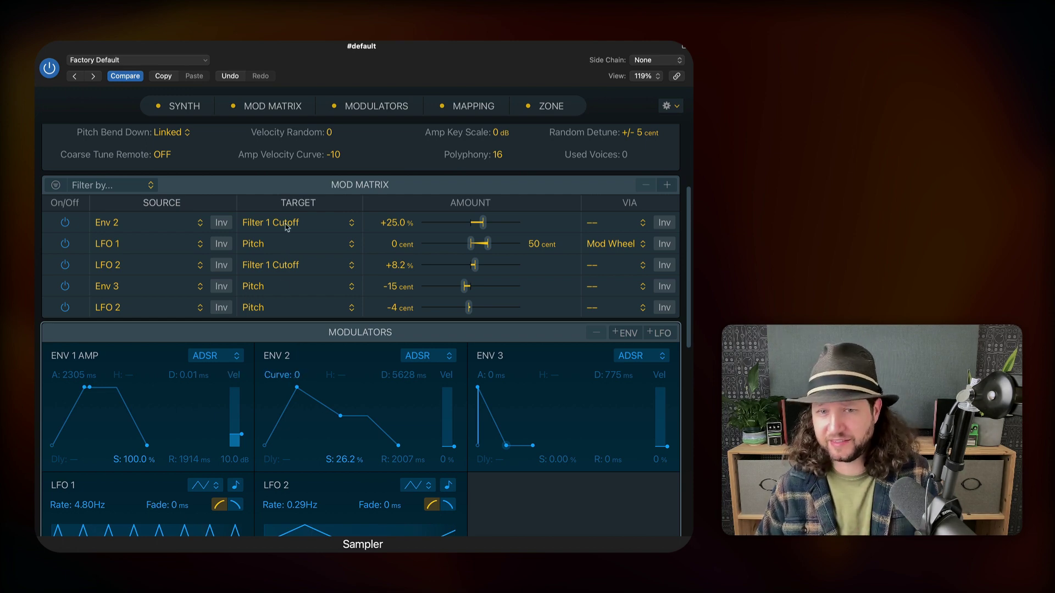
scroll(285, 228, "up", 3)
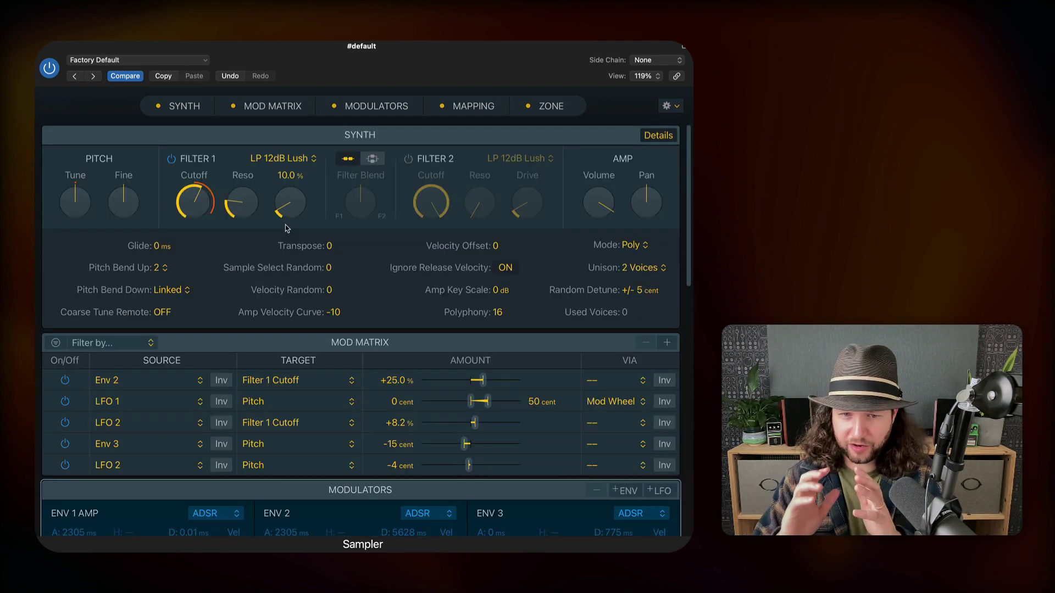